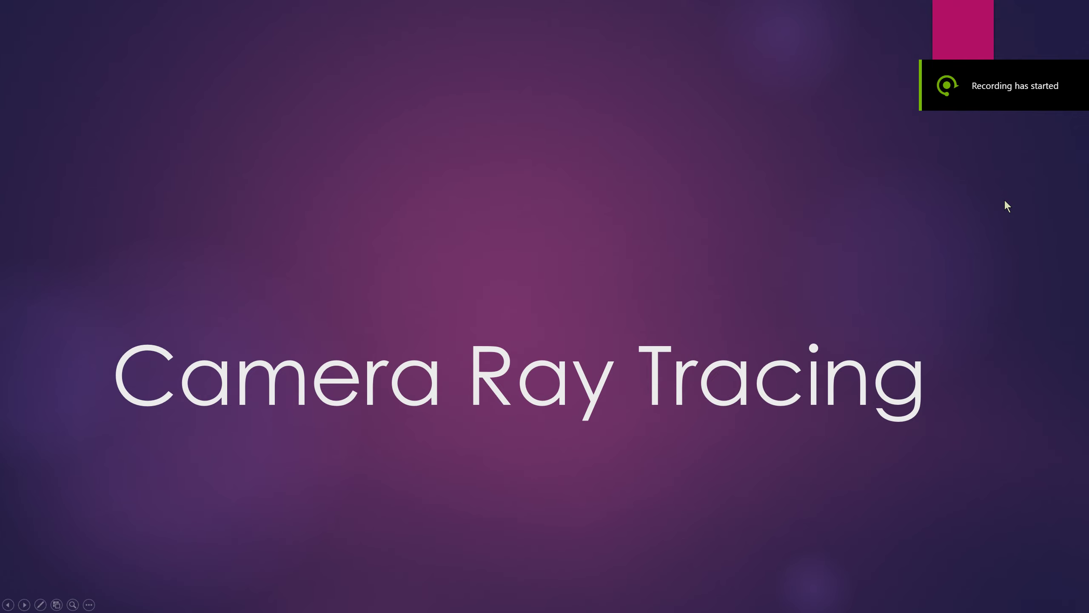
Step: Switch to the Epic Games Launcher and launch Unreal Engine 4.24.3
key("alt+Tab")
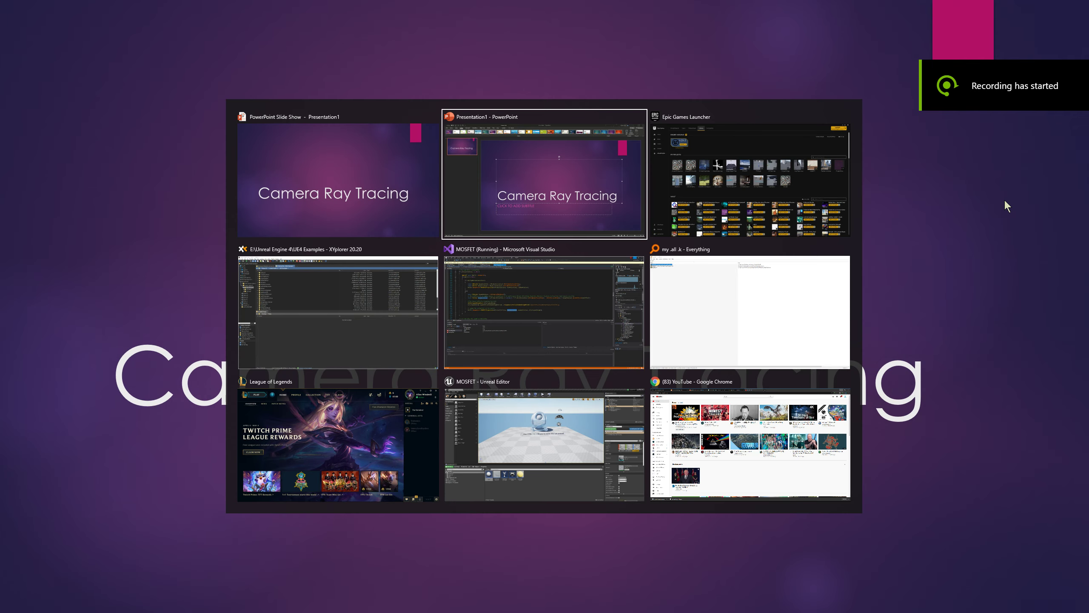
key("Tab")
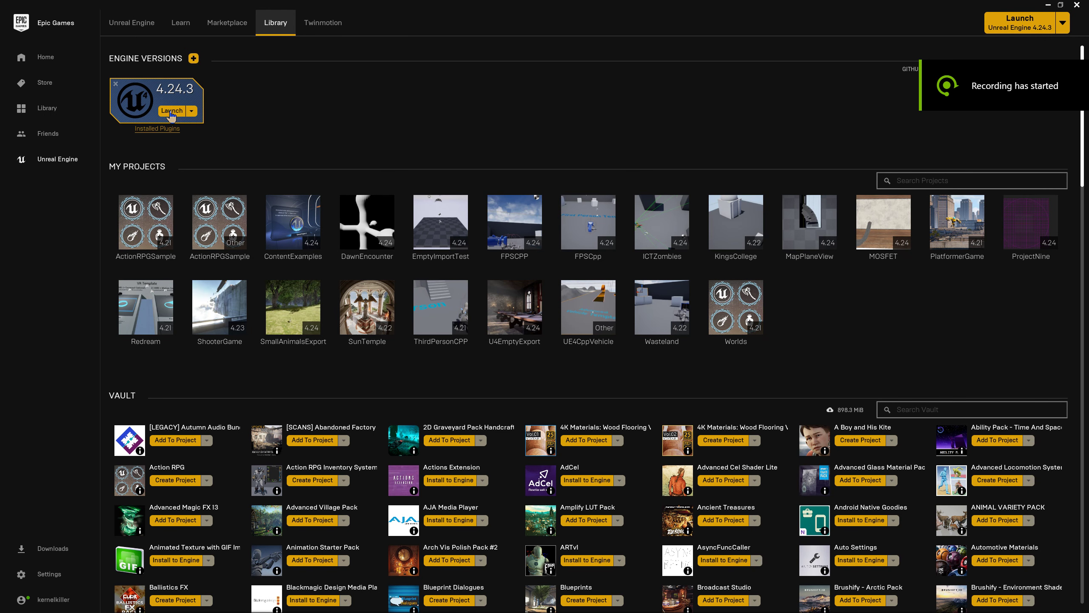
left_click(172, 111)
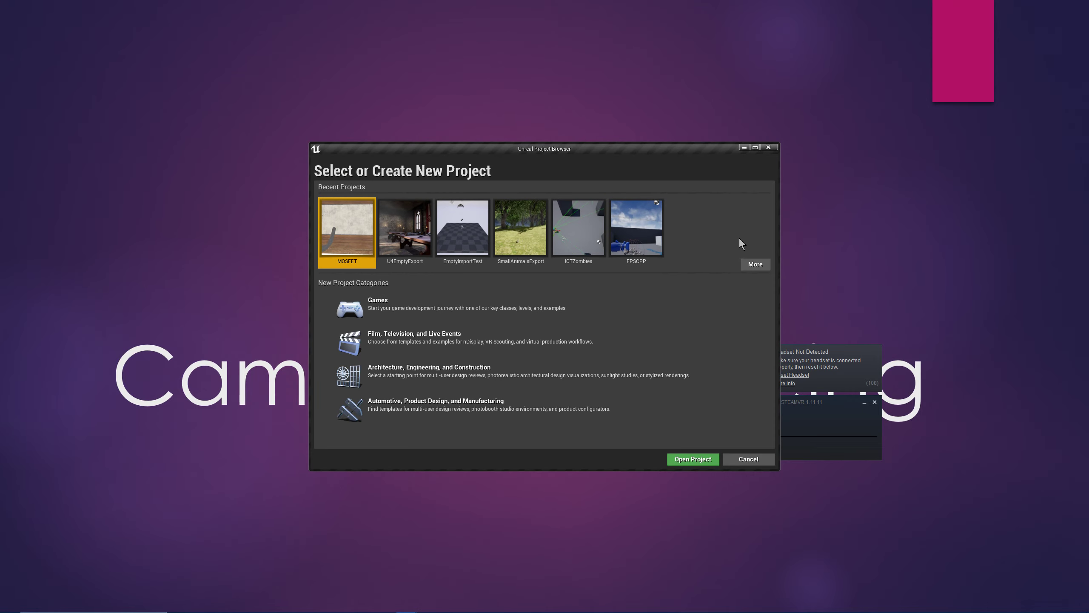
Step: Pick the Games First Person template and set the project folder to Desktop\Temp
left_click(445, 309)
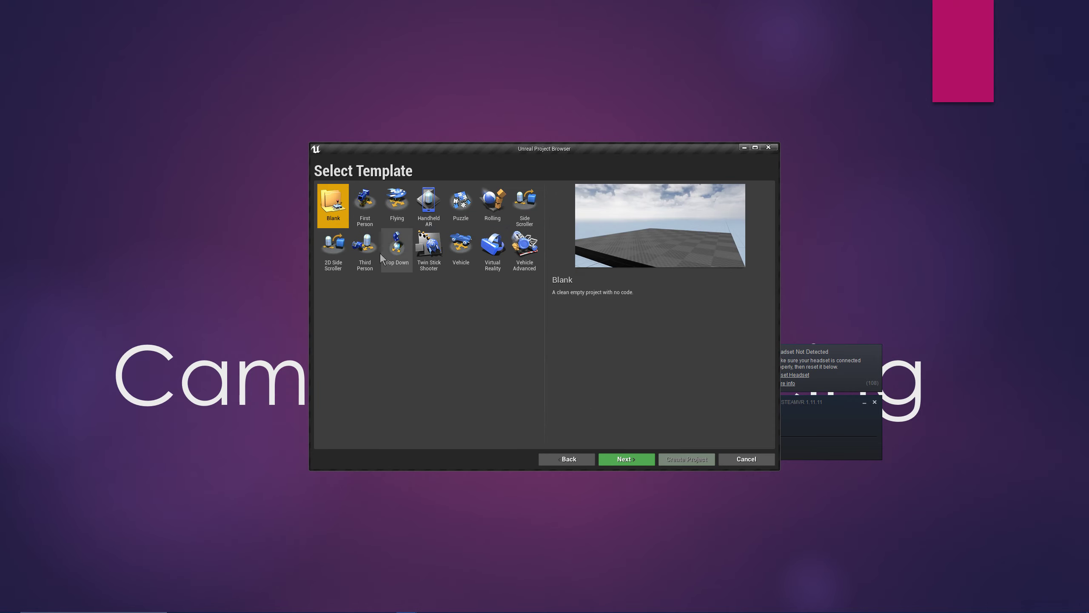
left_click(373, 220)
left_click(635, 457)
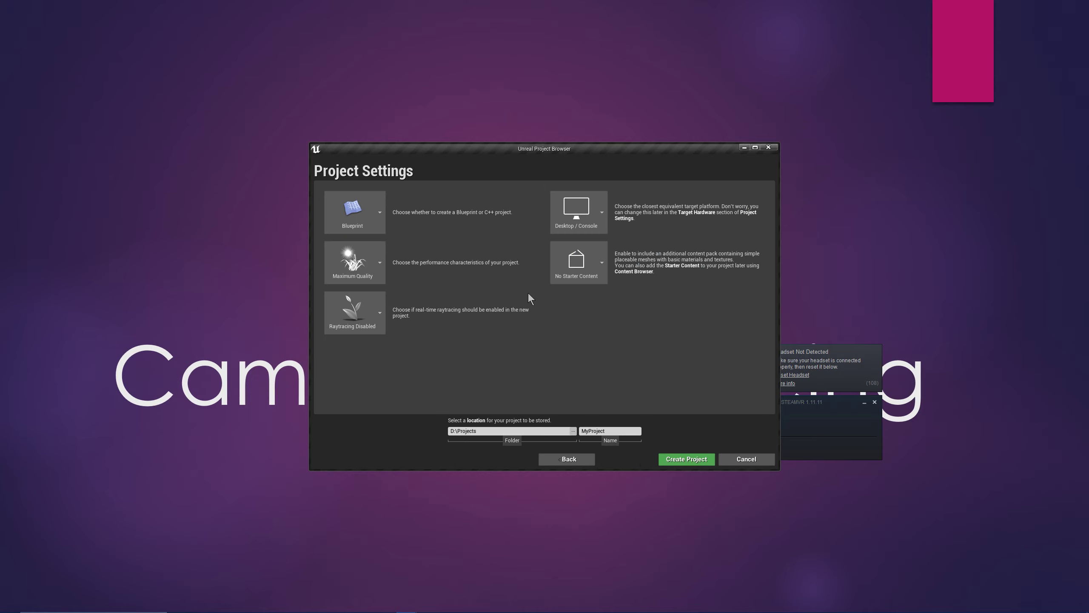
left_click(573, 431)
left_click(346, 313)
double_click(442, 201)
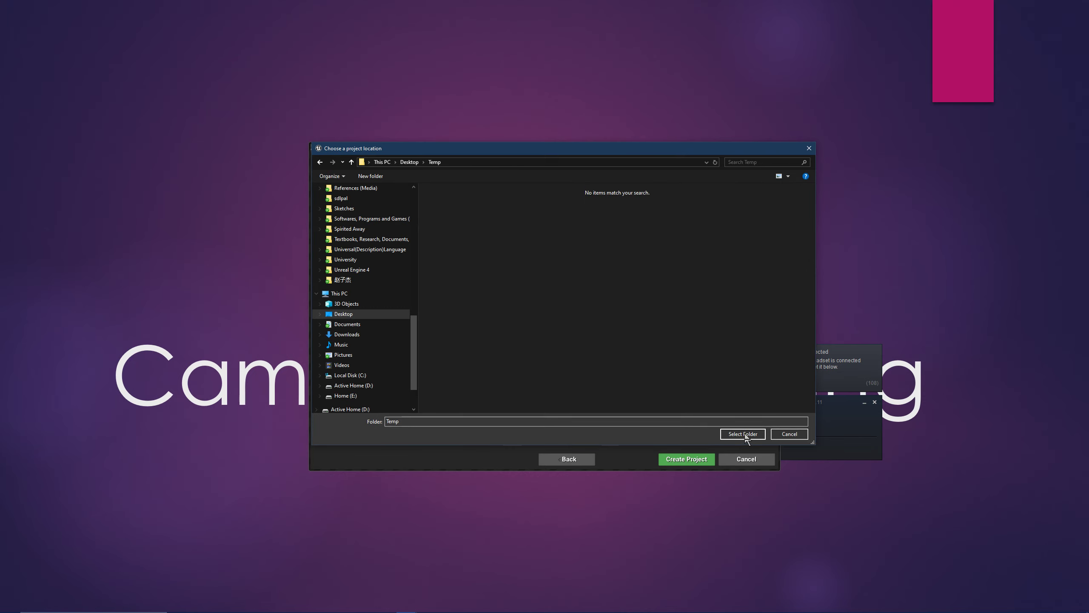
left_click(743, 433)
Step: Name the project CameraRay, create it, dismiss the SteamVR error, and show the content folder tree
left_click(627, 430)
type("Came")
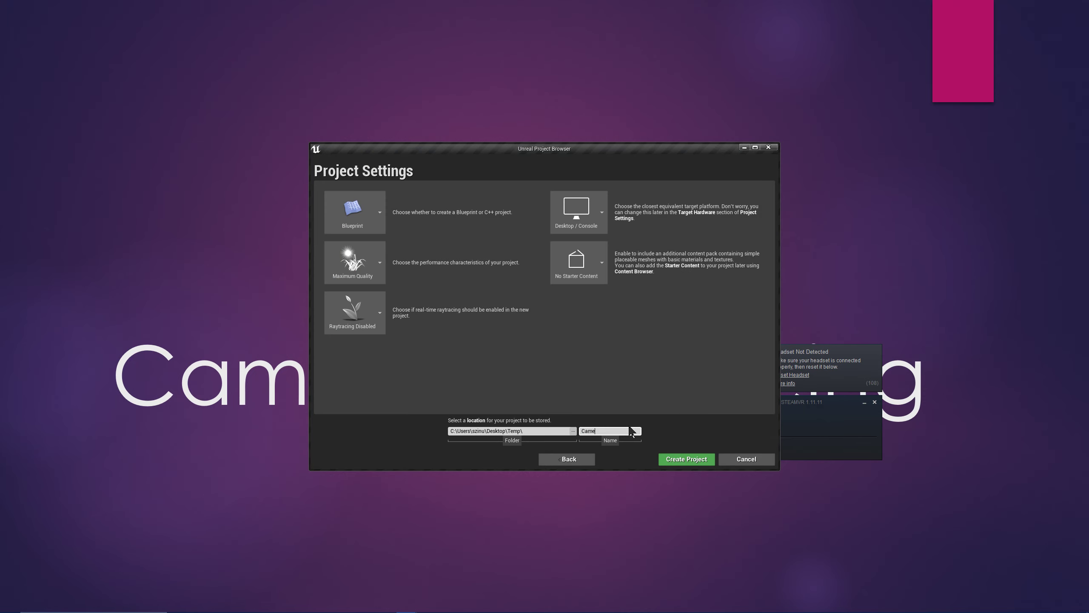
left_click(686, 459)
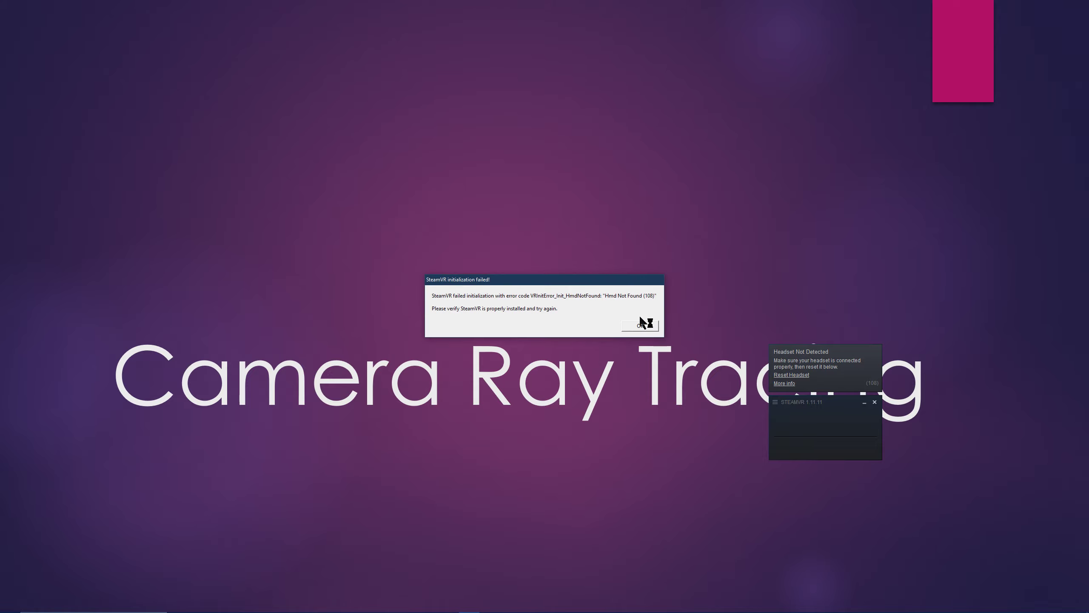
left_click(640, 324)
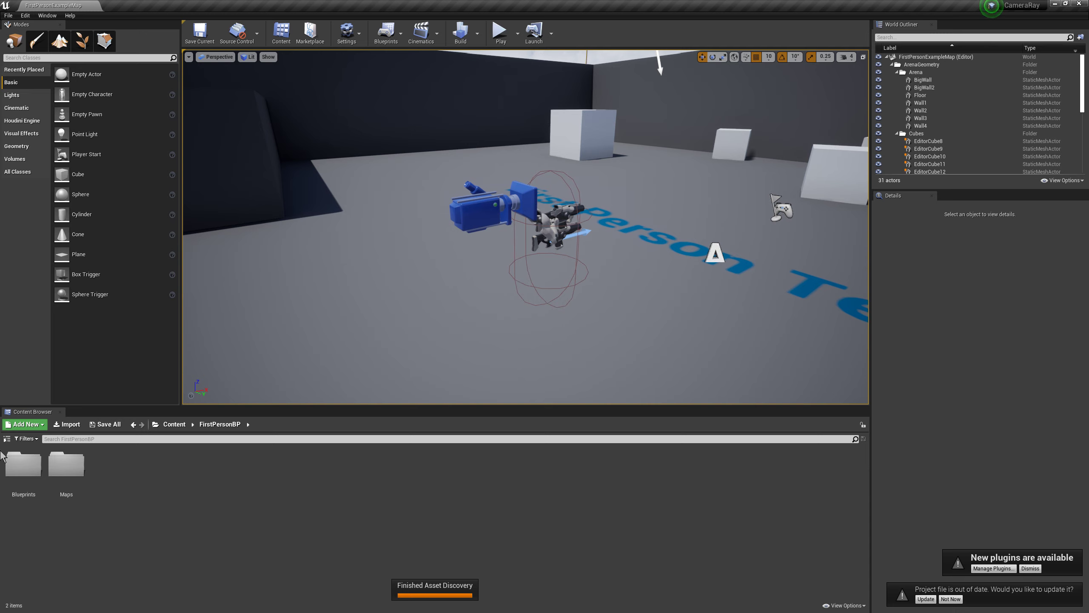
left_click(6, 439)
Step: Create a Player Controller blueprint named MouseController in the FirstPersonBP folder
left_click(33, 456)
left_click(52, 463)
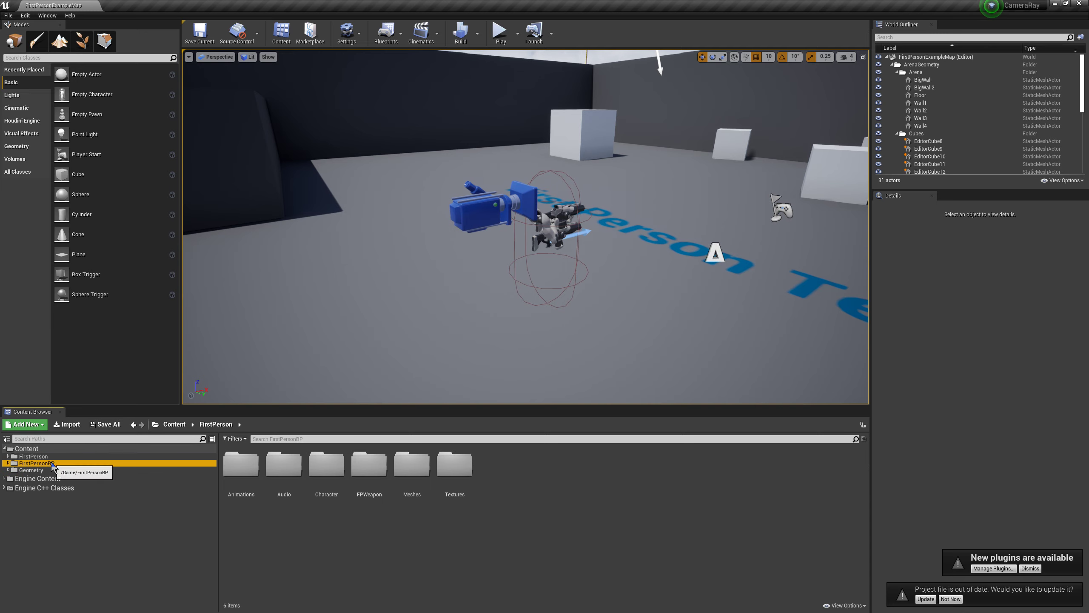
right_click(380, 503)
left_click(427, 324)
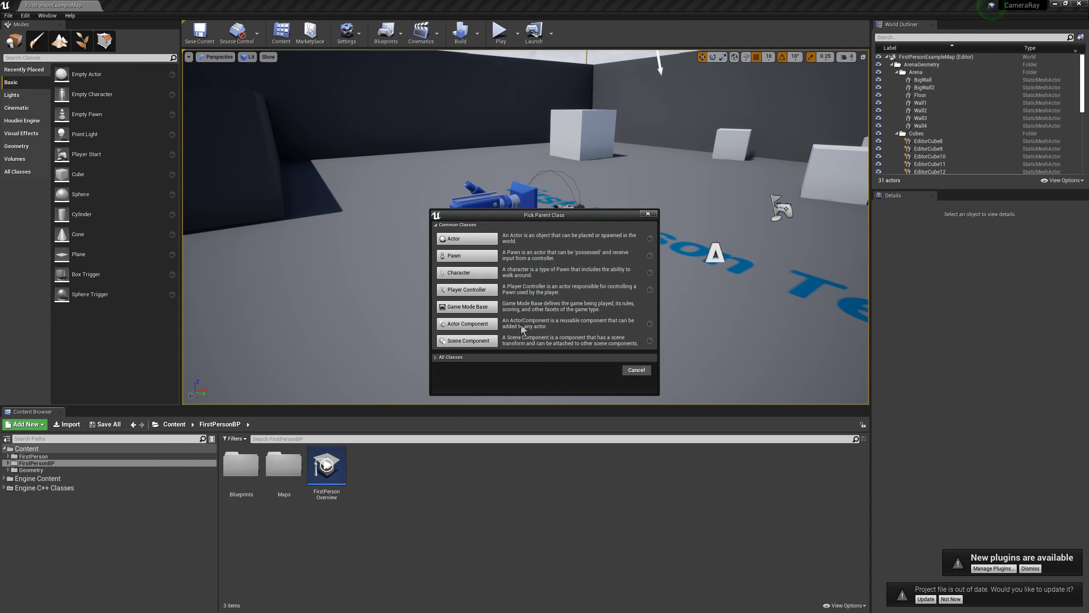
left_click(478, 290)
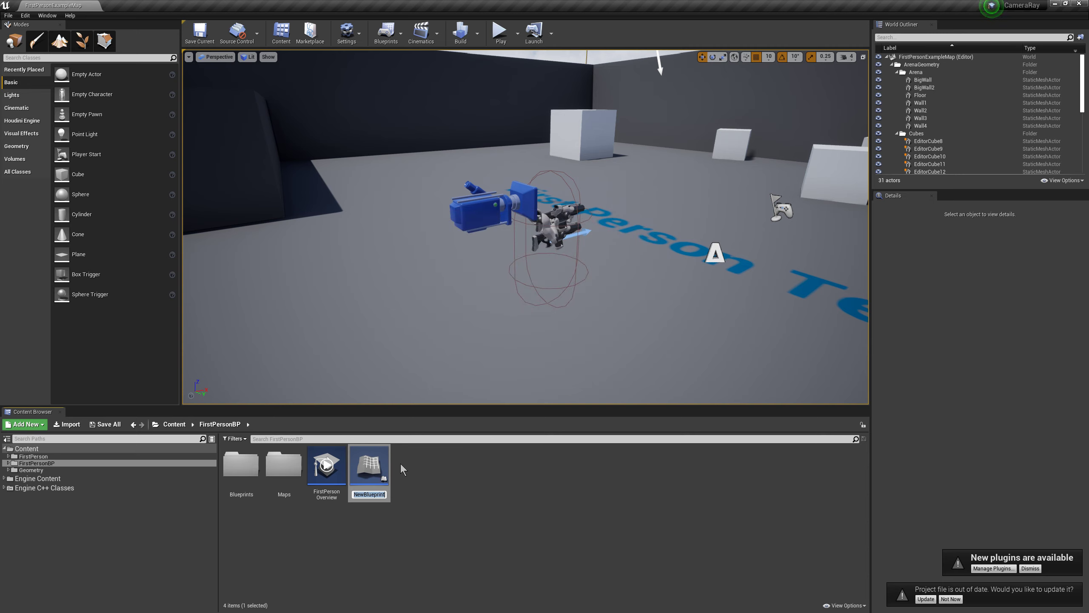
type("Controller")
key("Home")
type("Mouse")
key("Return")
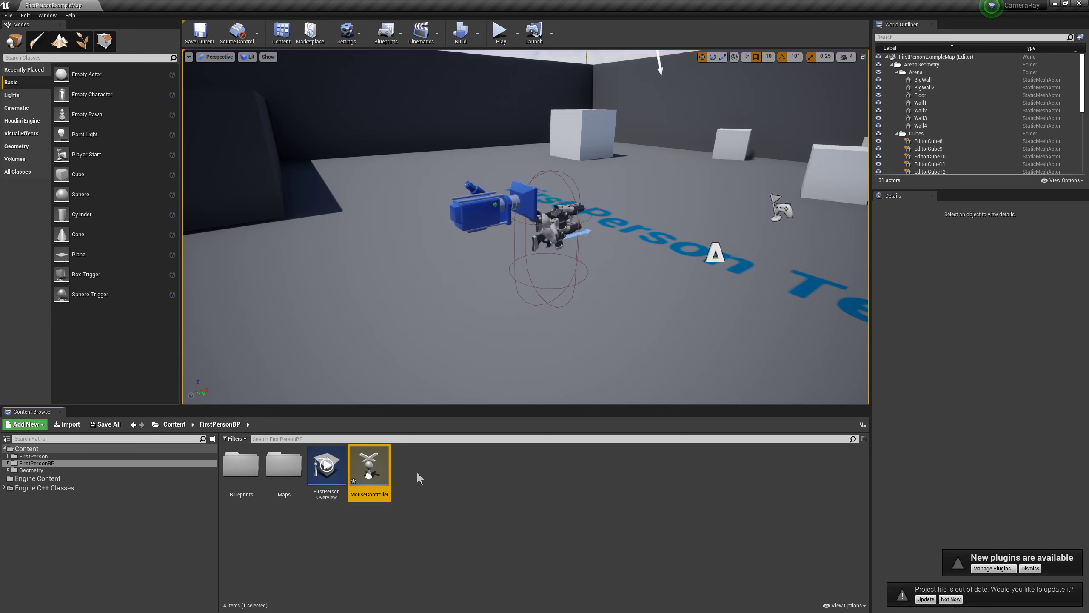
Step: In MouseController enable Show Mouse Cursor, click, mouse-over and touch-over events, then close it
double_click(368, 470)
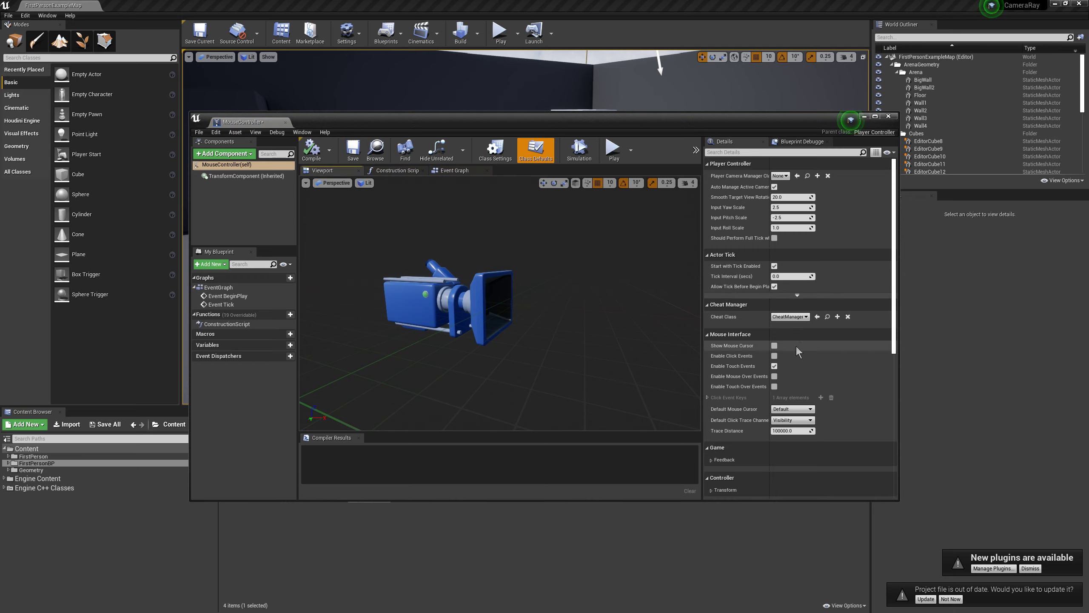
left_click(773, 346)
left_click(774, 356)
left_click(774, 375)
left_click(774, 386)
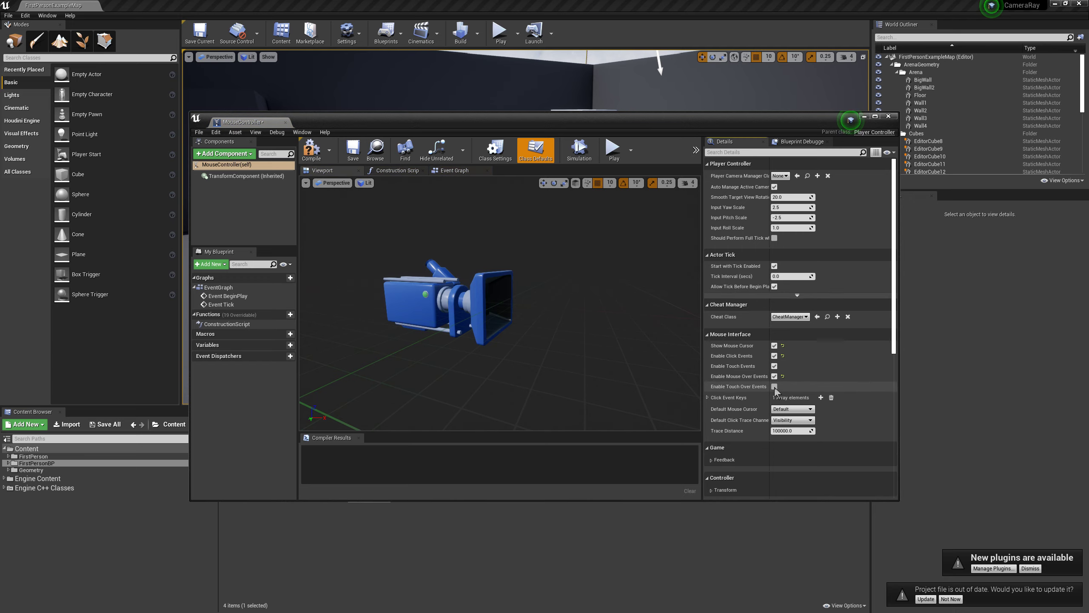
left_click(888, 116)
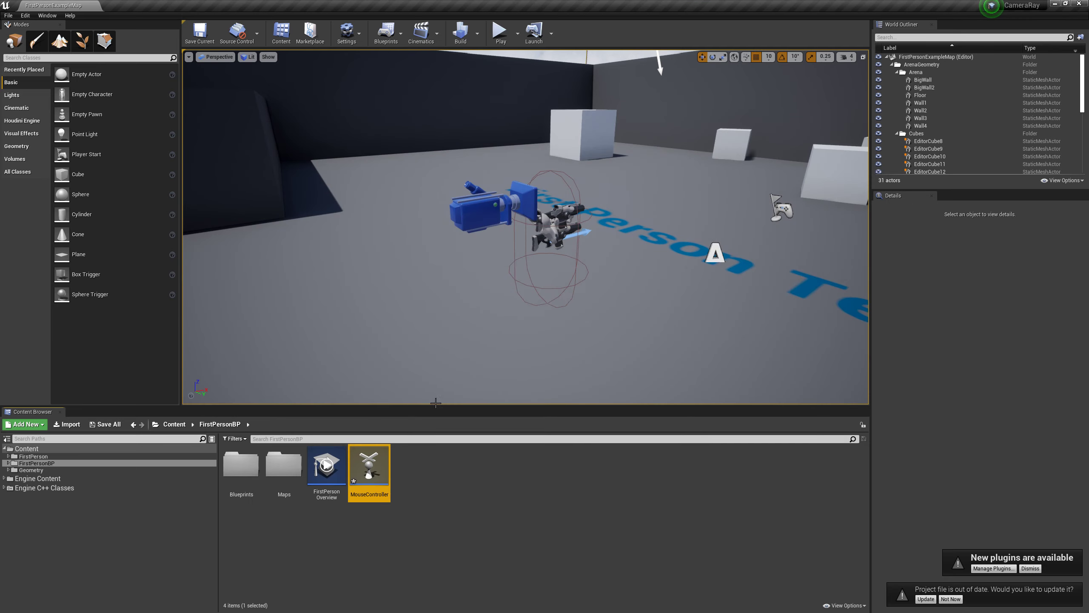
Step: Set the game mode's Player Controller Class to MouseController in Project Settings > Maps & Modes
left_click(354, 48)
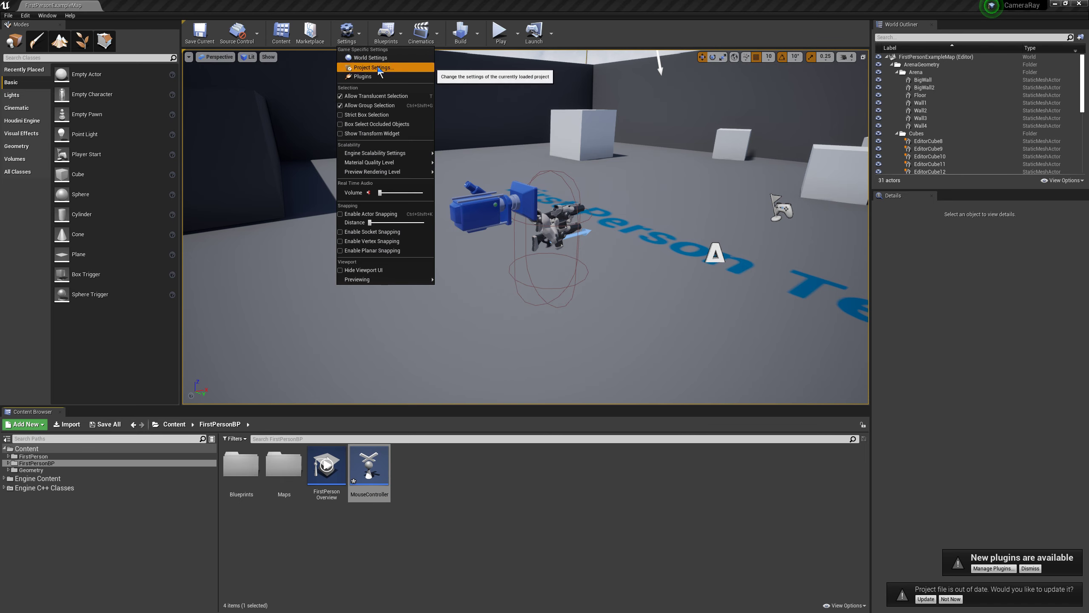
left_click(378, 72)
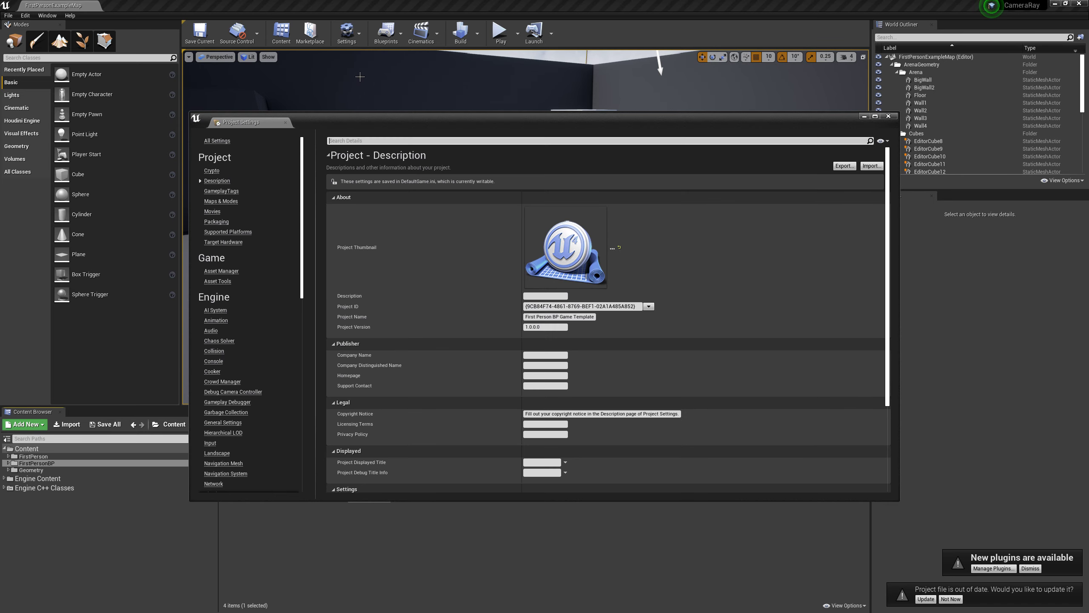
left_click(221, 202)
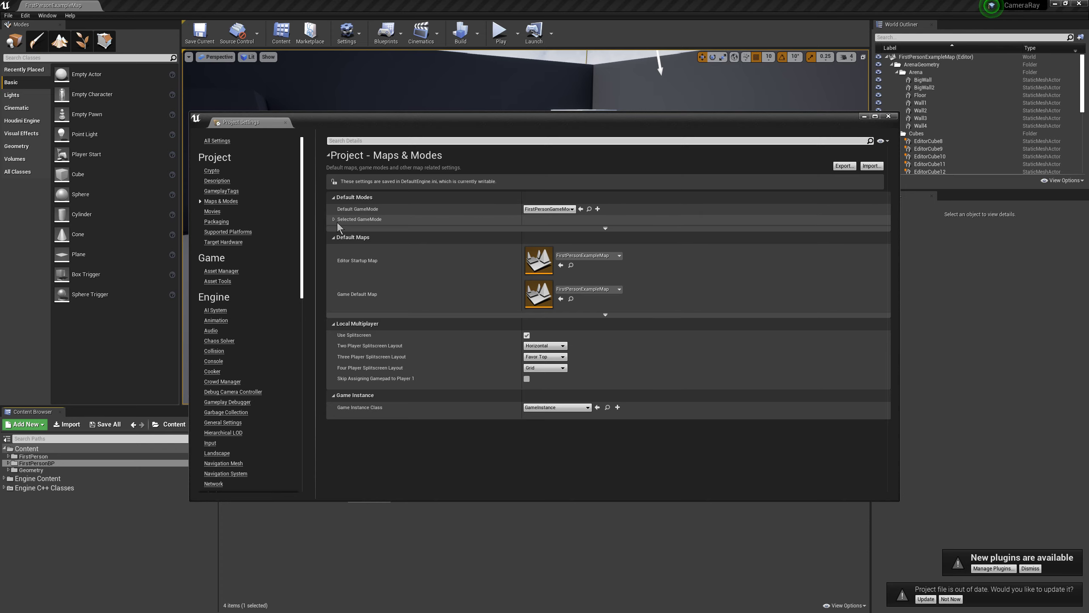
left_click(337, 219)
left_click(556, 253)
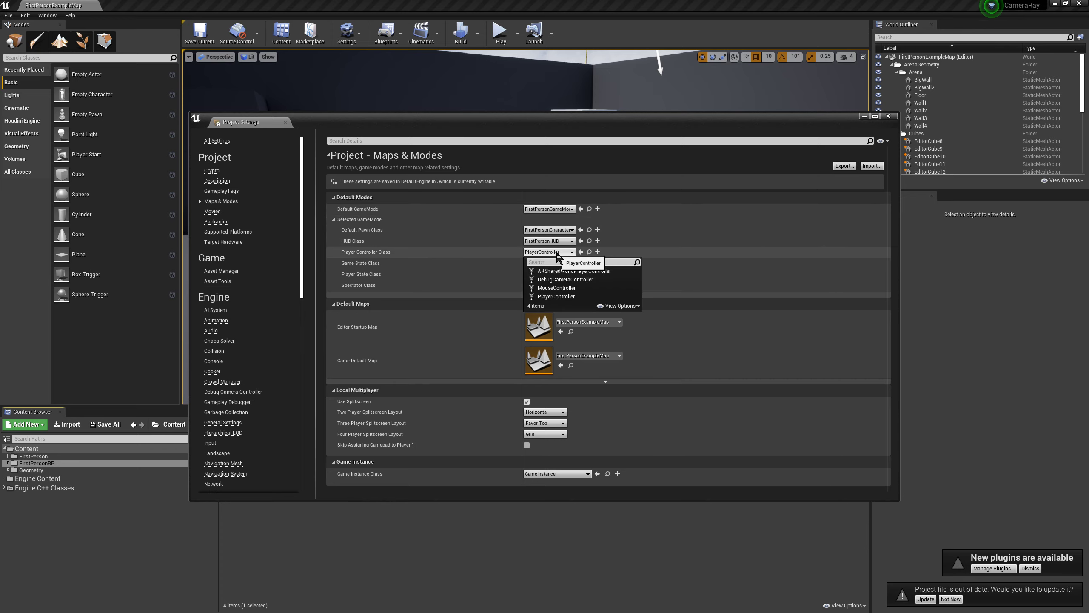
left_click(566, 288)
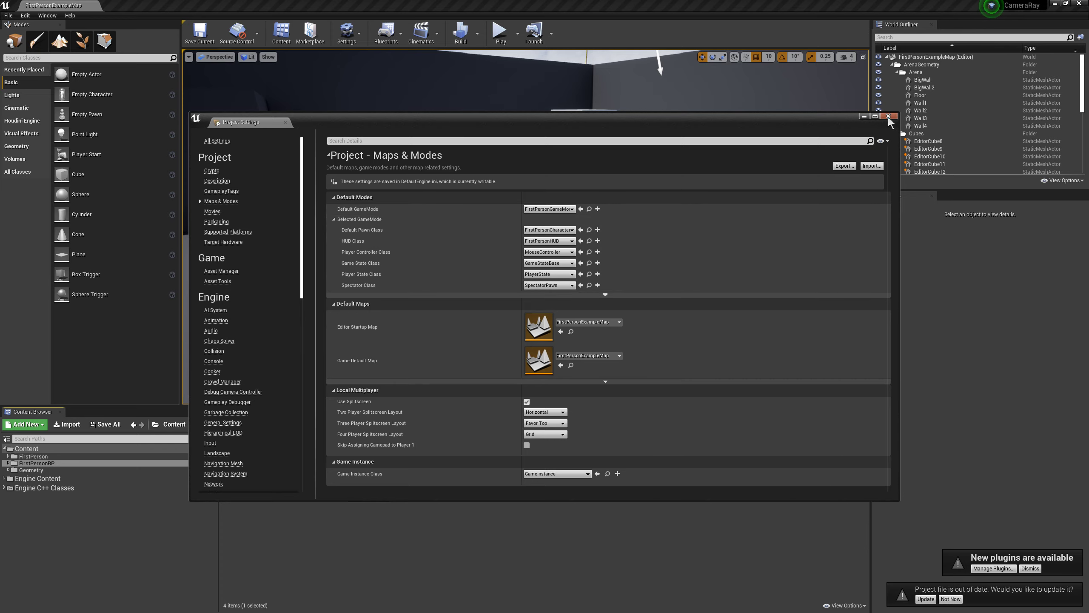
left_click(888, 117)
Step: Reopen the MouseController blueprint in the full blueprint editor
double_click(367, 477)
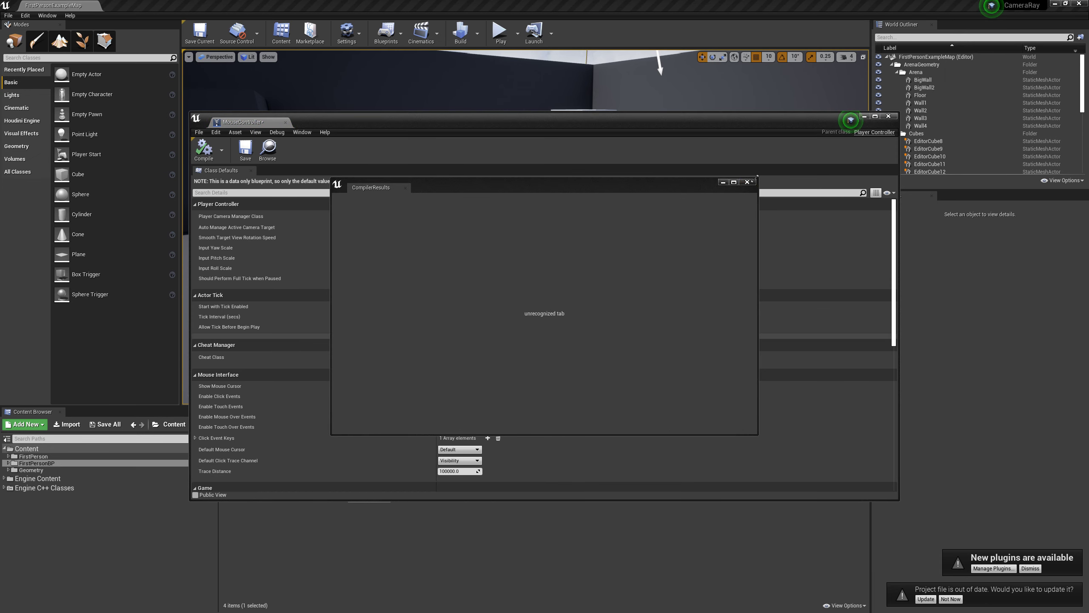
left_click(747, 182)
left_click(550, 182)
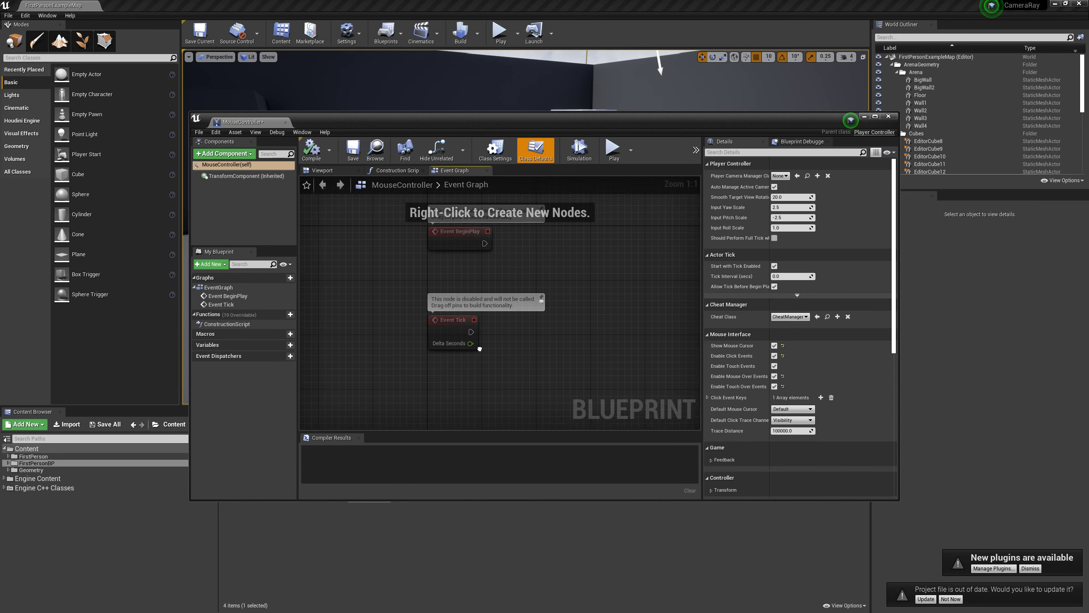
Step: Add a Left Mouse Button event node to the MouseController event graph
right_click_drag(414, 299, 521, 283)
right_click(423, 334)
type("left mouse button")
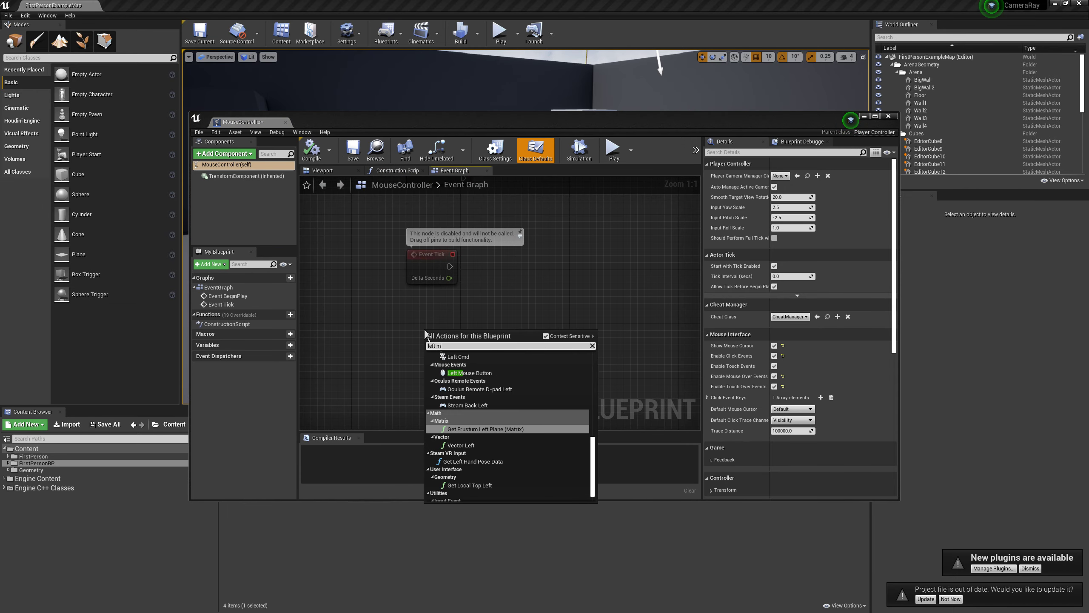
key("Return")
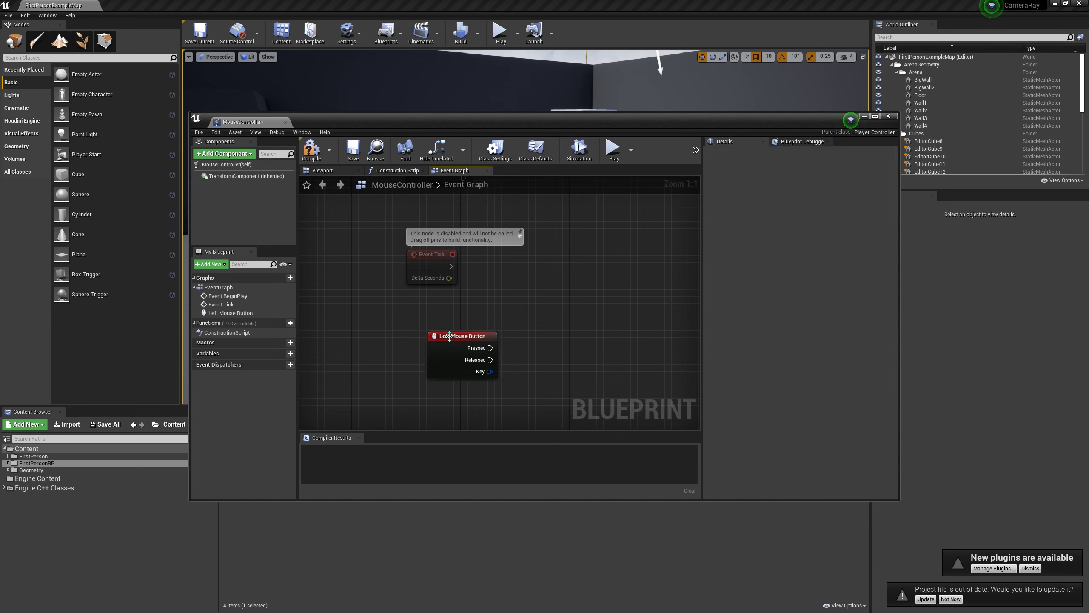
left_click_drag(451, 335, 431, 308)
right_click_drag(439, 400, 408, 339)
Step: Add a Get Player Camera Manager node feeding a Get Camera Location node
right_click(410, 340)
type("get camera")
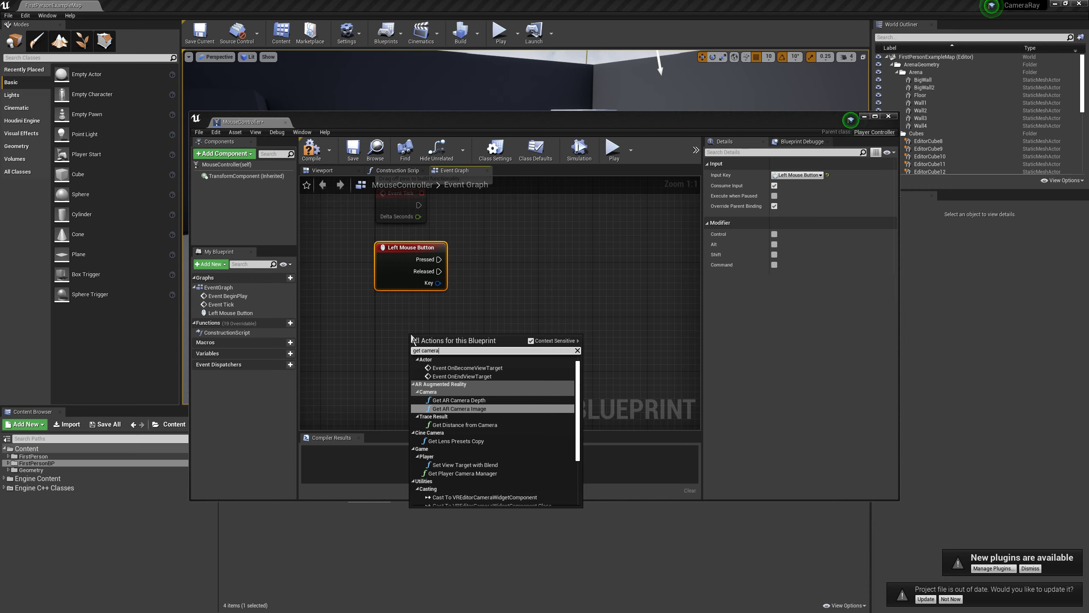
type(" mana")
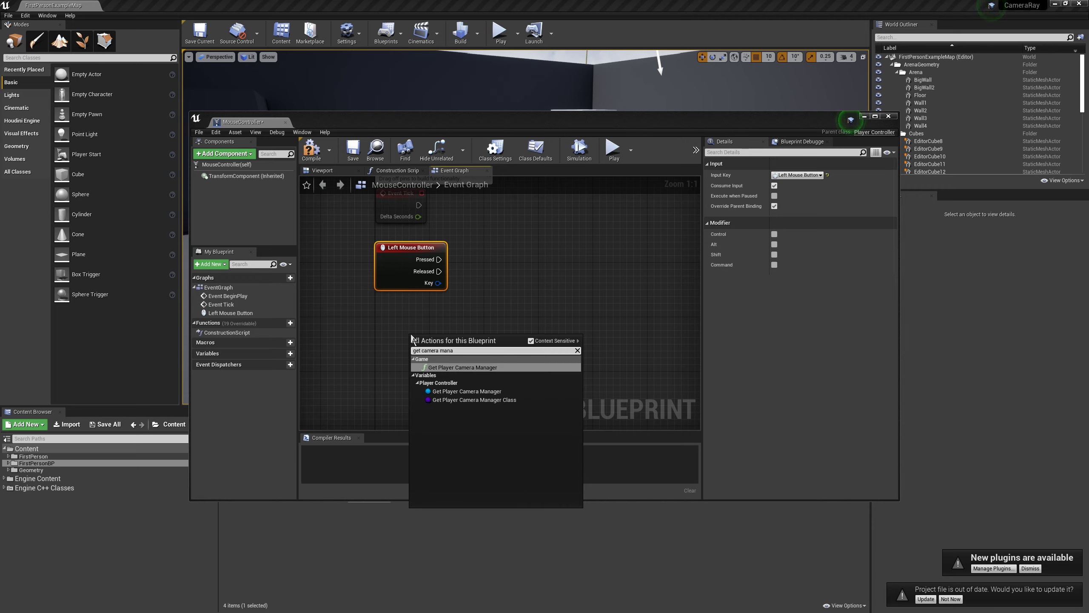
key("Return")
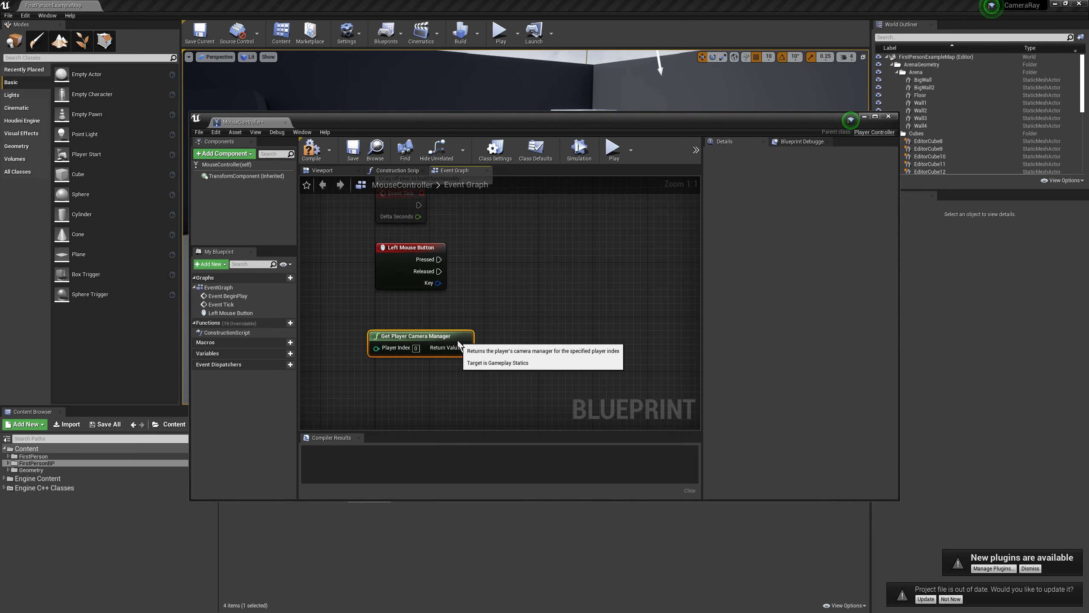
right_click_drag(466, 345, 399, 355)
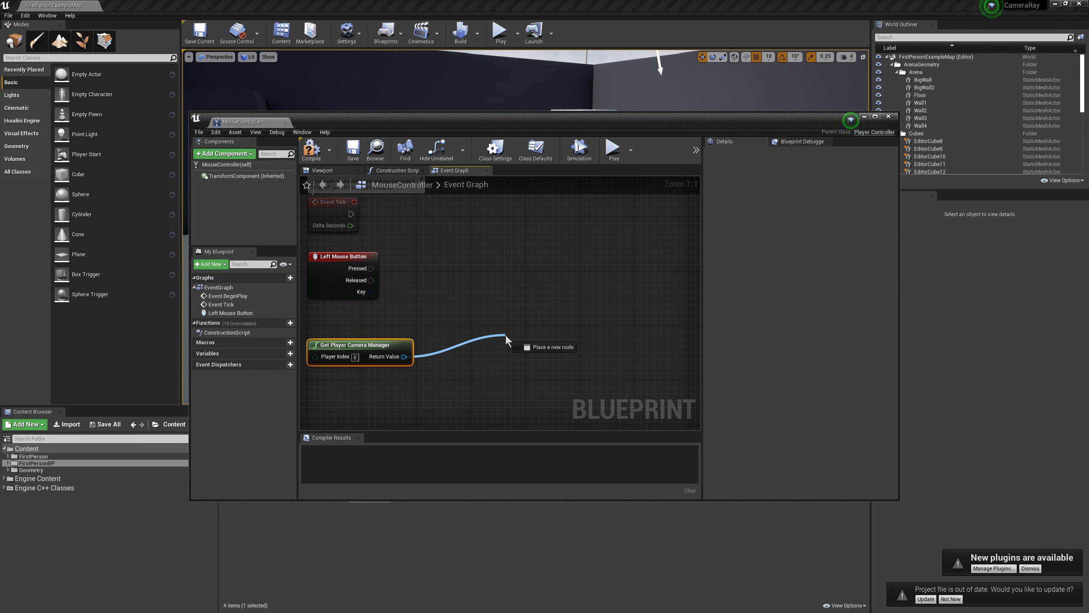
left_click_drag(403, 356, 507, 334)
type("p")
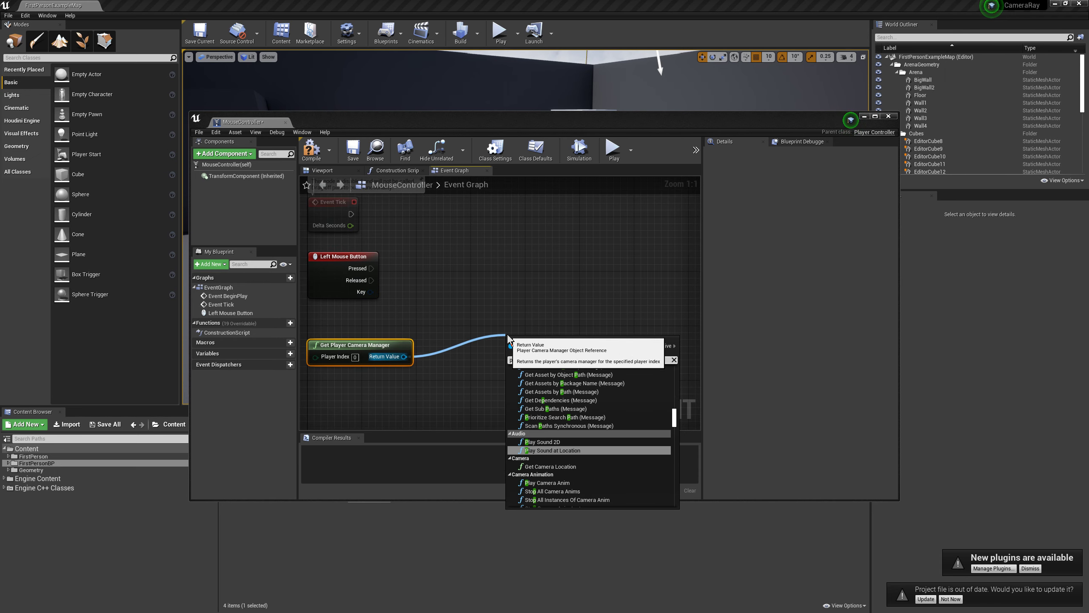
type("osit")
key("Return")
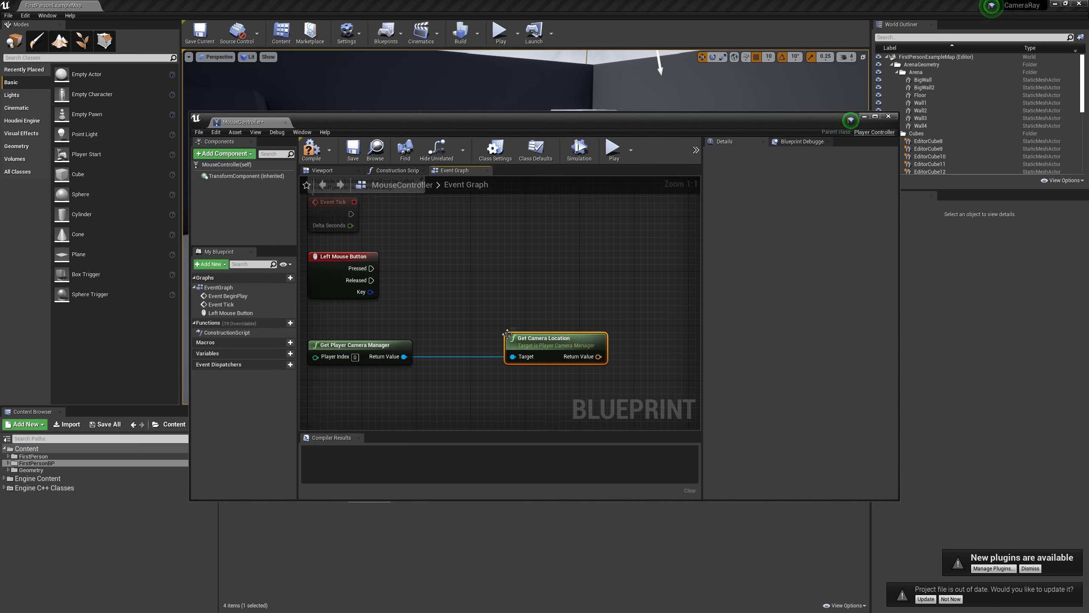
Step: Trigger a Draw Debug Line node from the Left Mouse Button Pressed output
right_click_drag(384, 249, 353, 251)
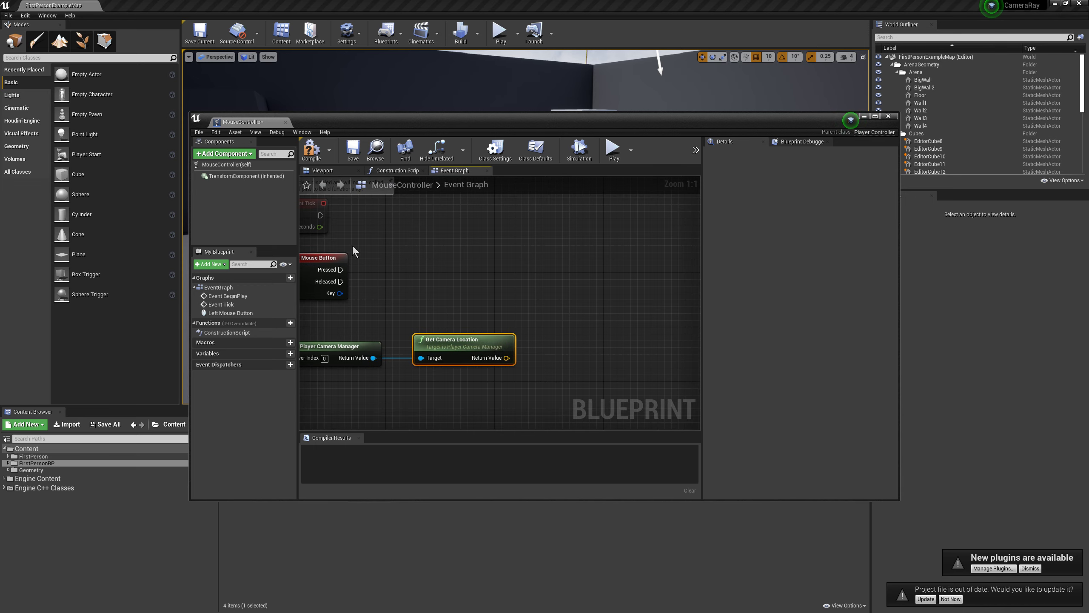
left_click_drag(341, 269, 535, 269)
type("debug draw")
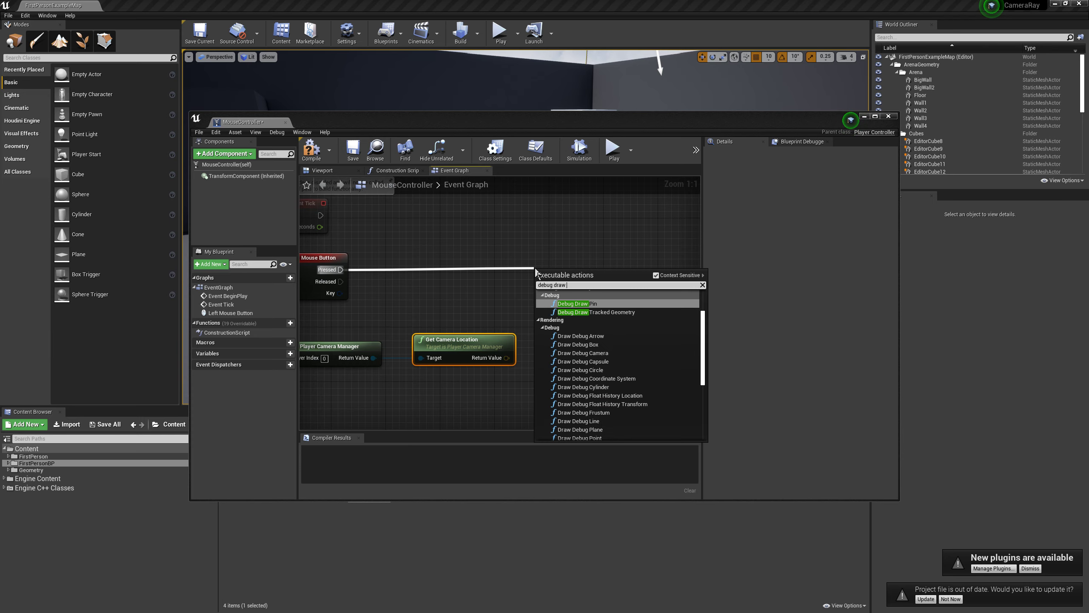
type(" line")
key("Return")
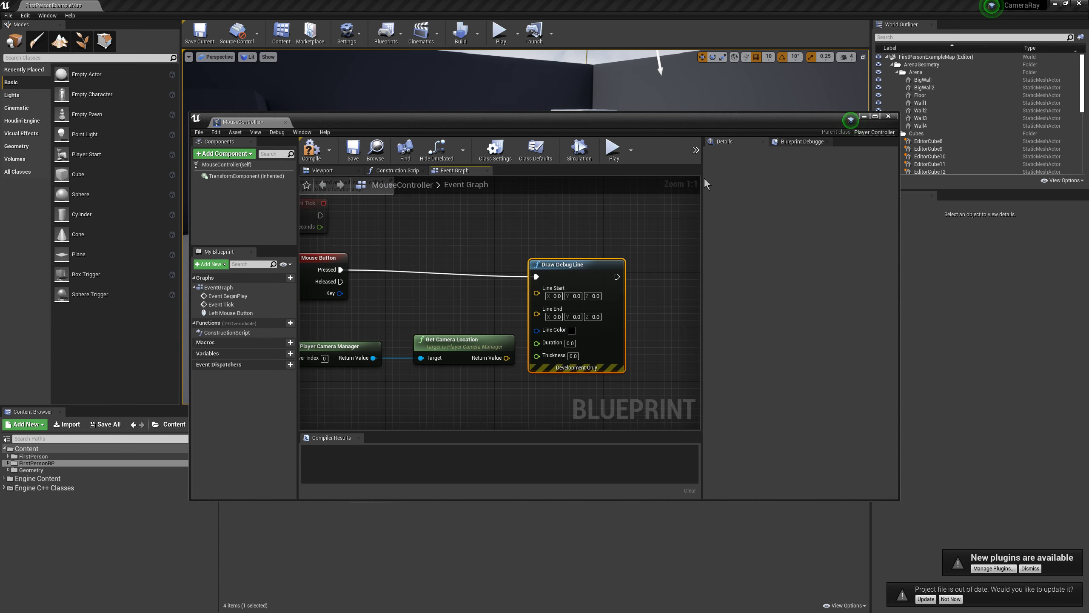
Step: Maximize the blueprint editor and search for LineTraceByChannel after Draw Debug Line
left_click(875, 117)
right_click_drag(540, 231, 575, 255)
left_click_drag(519, 184, 634, 184)
type("line trace")
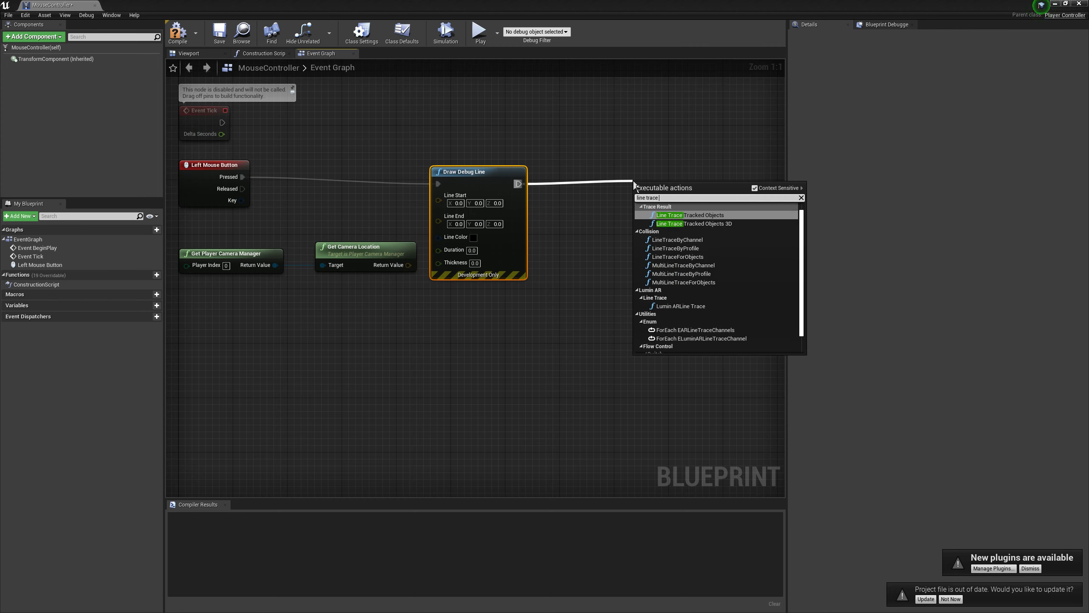
type(" by ch")
Step: Place LineTraceByChannel after the debug line and delete the Get Camera Location node
key("Return")
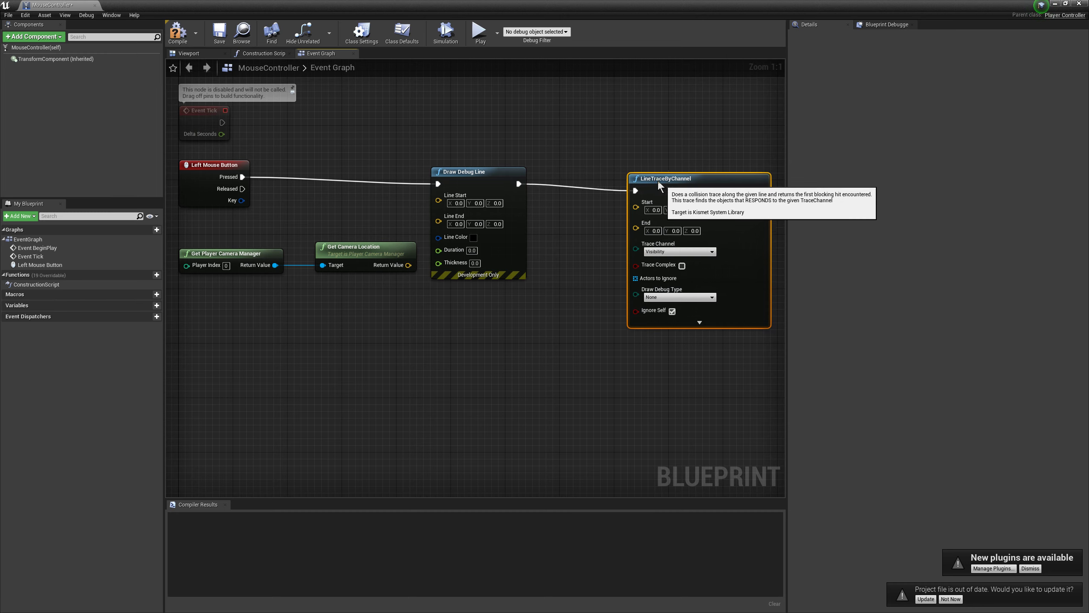
right_click_drag(292, 323, 410, 312)
left_click_drag(452, 239, 345, 320)
type("get")
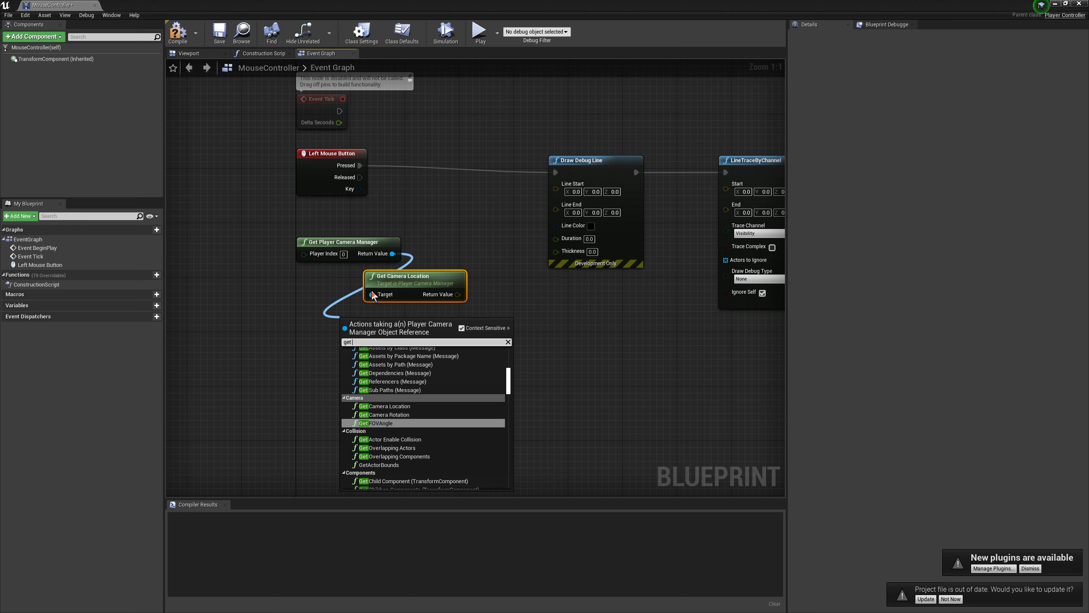
key("Escape")
key("Delete")
Step: Add GetActorLocation and Get Actor Forward Vector nodes from the camera manager
left_click_drag(392, 254, 416, 253)
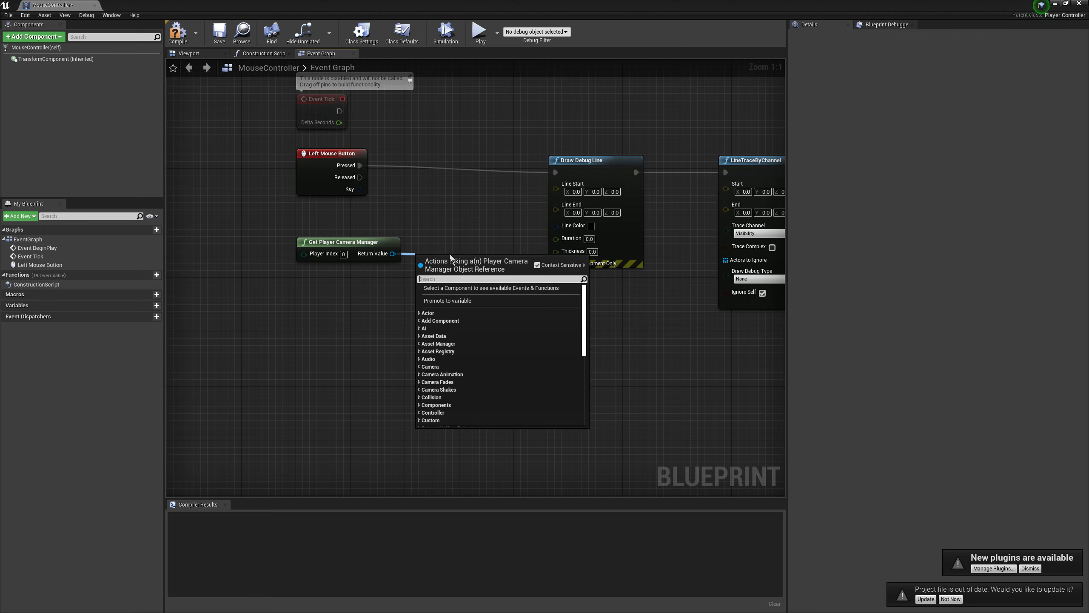
type("actor location")
key("Return")
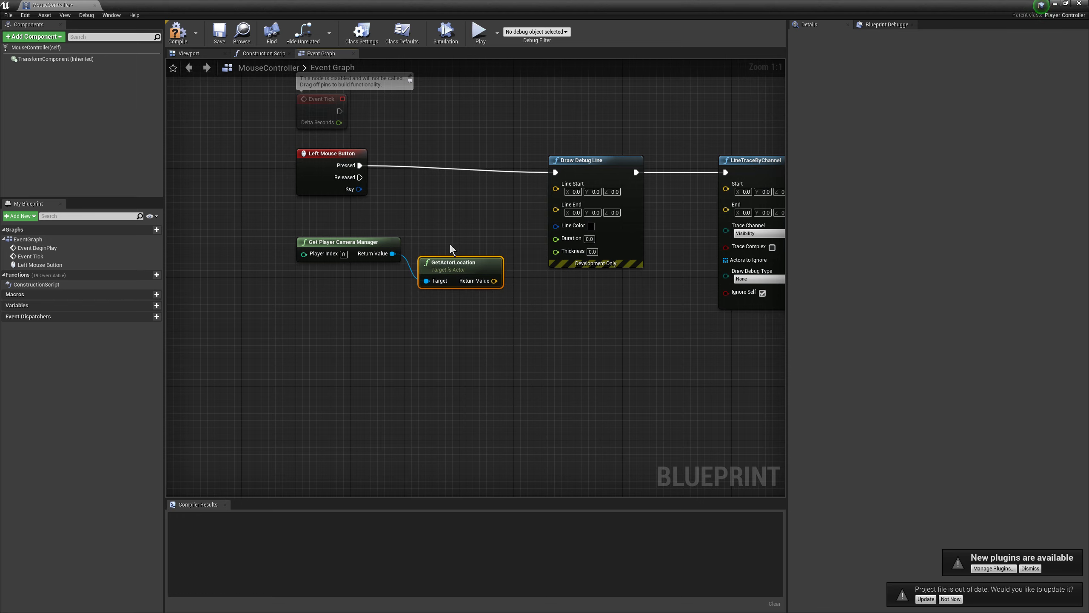
left_click_drag(392, 253, 405, 328)
type("get actor ")
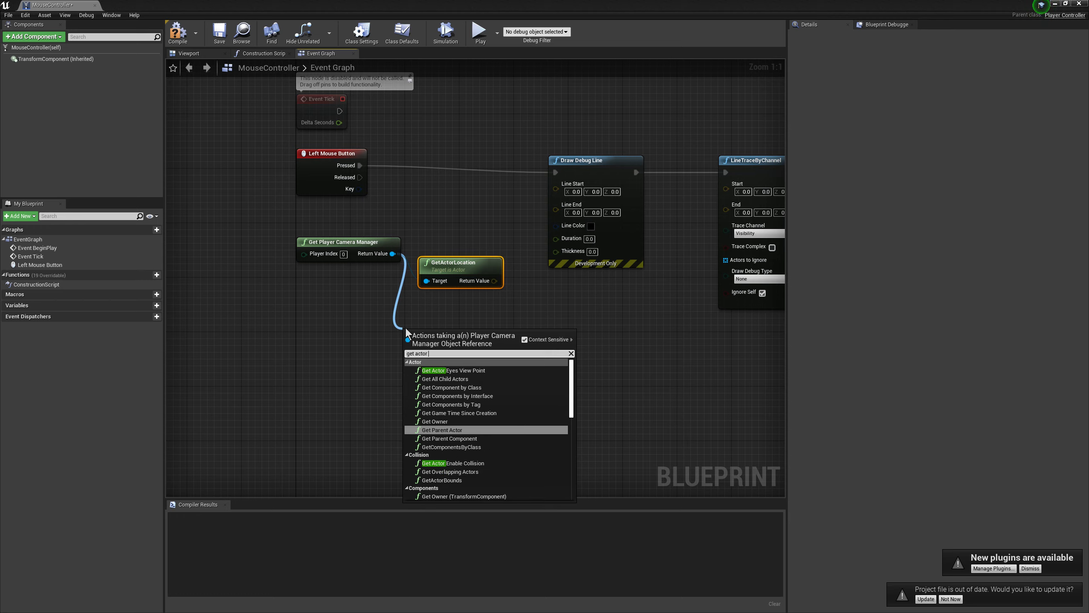
type("ro")
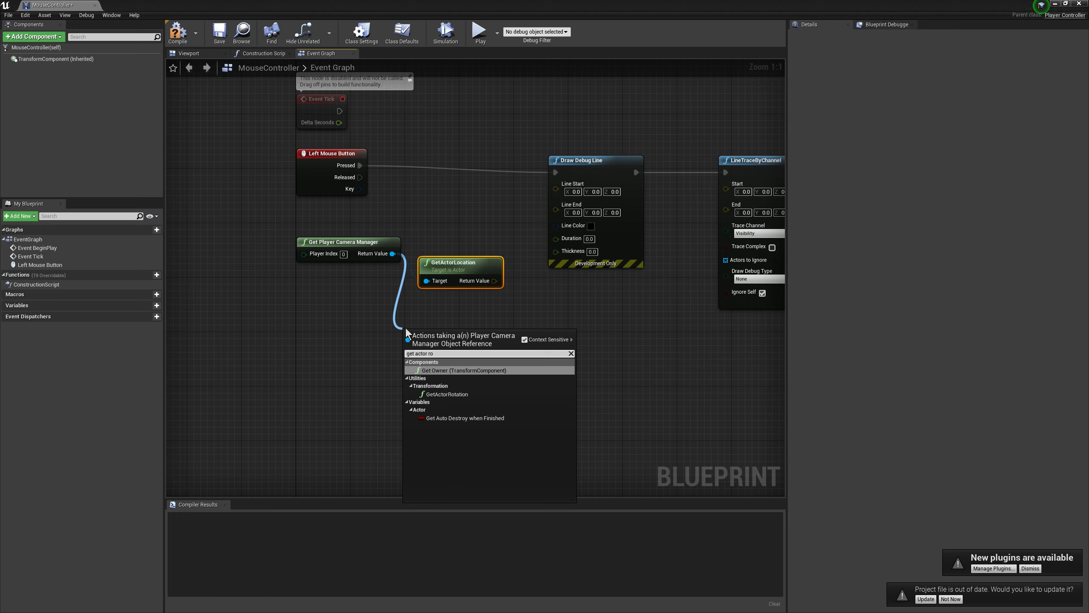
key("BackSpace")
key("BackSpace")
type("vector")
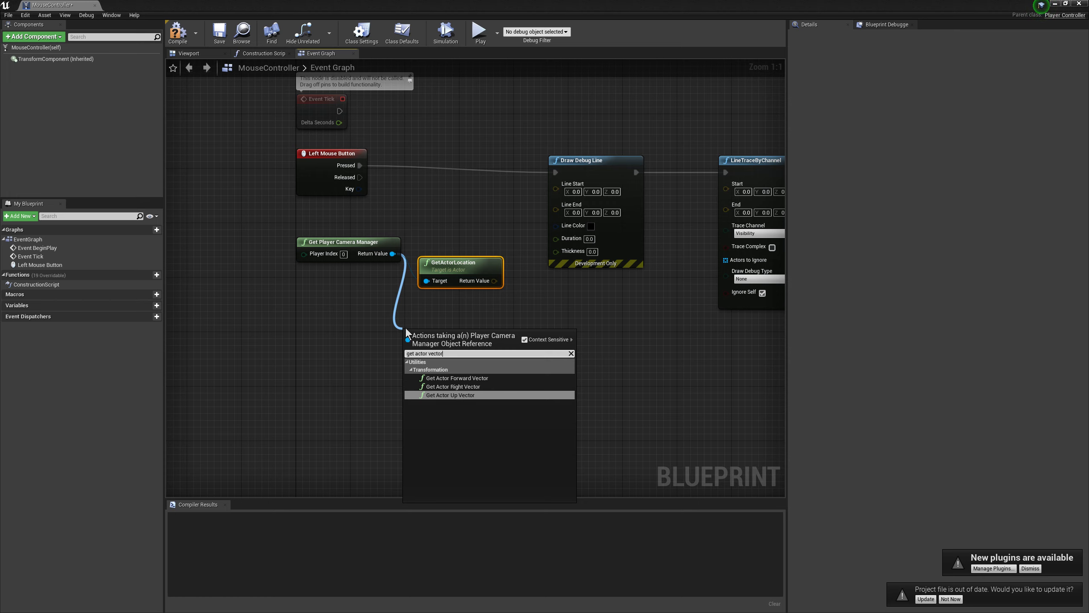
key("Up")
key("Up")
key("Return")
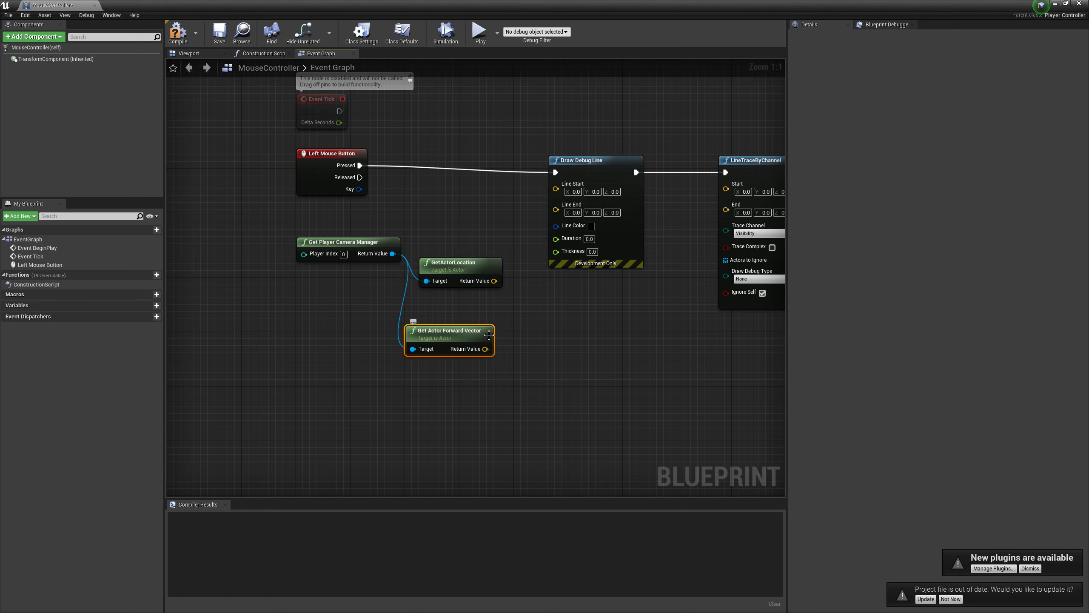
Step: Wire actor location into Line Start and multiply the forward vector by 2000
right_click_drag(484, 328, 442, 341)
left_click_drag(453, 293, 514, 196)
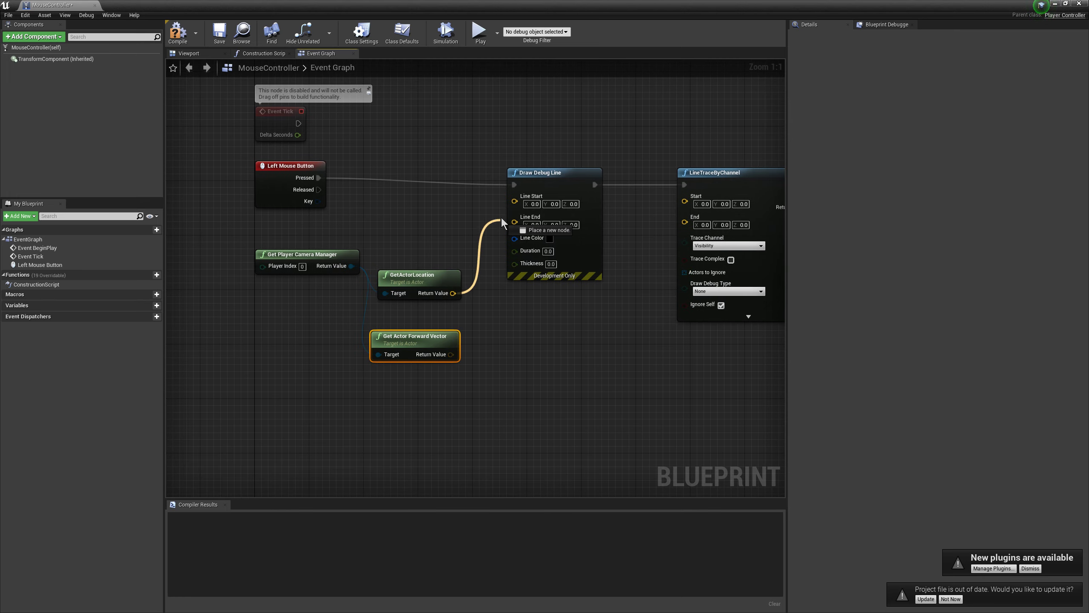
left_click_drag(451, 354, 463, 376)
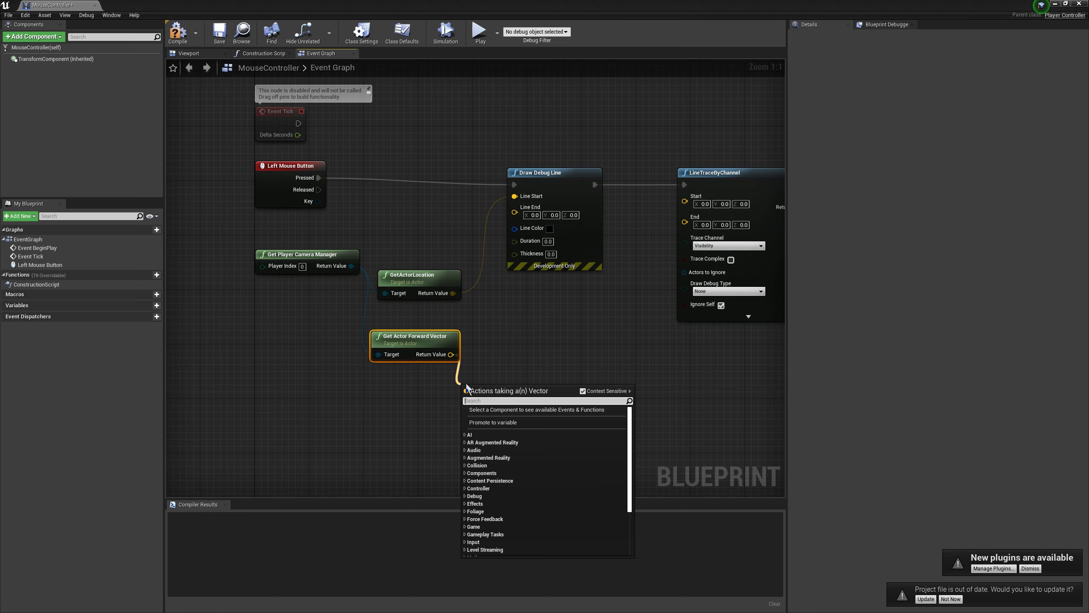
type("vector * float")
key("Return")
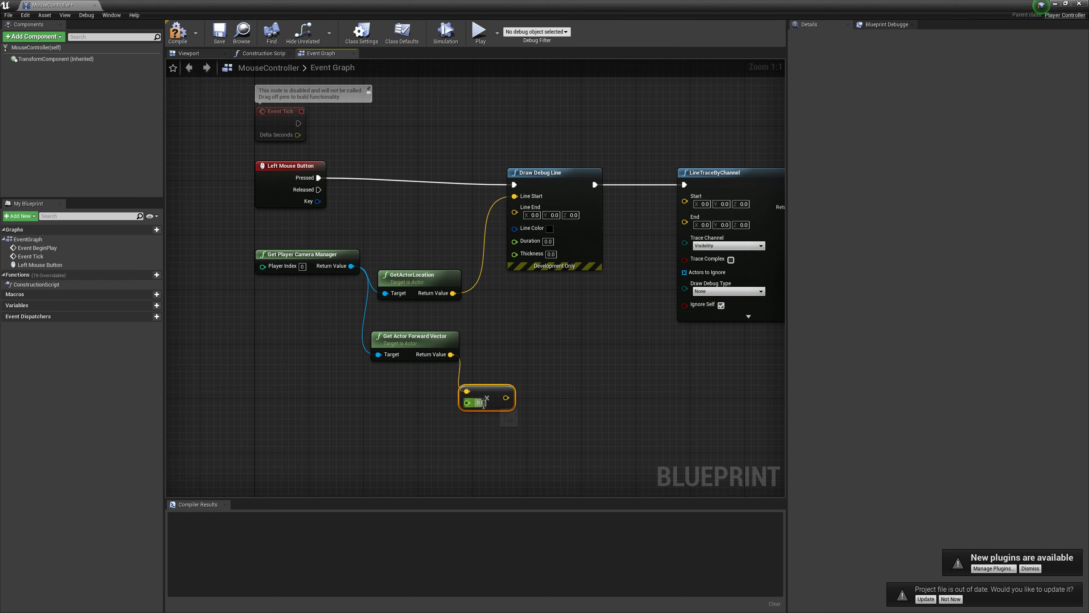
left_click(480, 402)
type("2000")
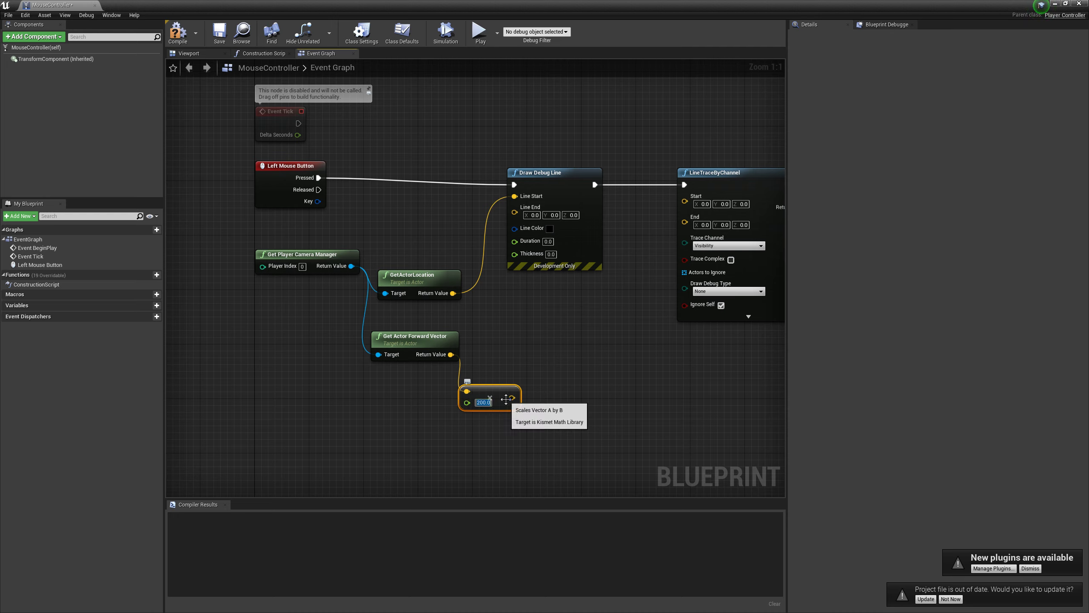
Step: Add location plus scaled vector, wiring it to Line End and trace End, location to trace Start
left_click_drag(512, 397, 490, 343)
type("+")
key("Down")
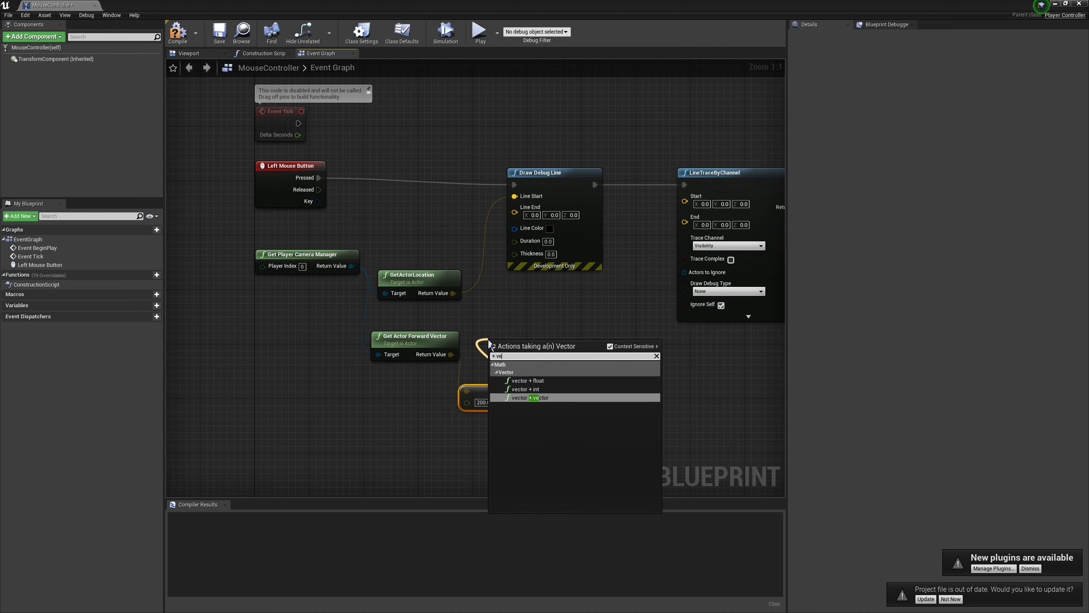
key("Return")
left_click_drag(495, 356, 453, 293)
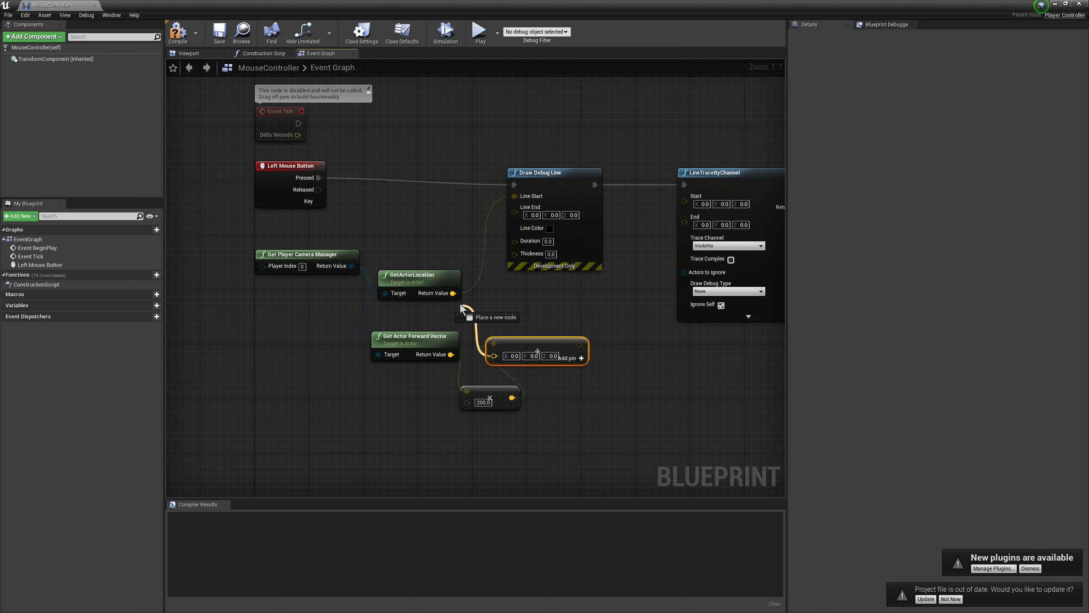
left_click_drag(536, 343, 514, 212)
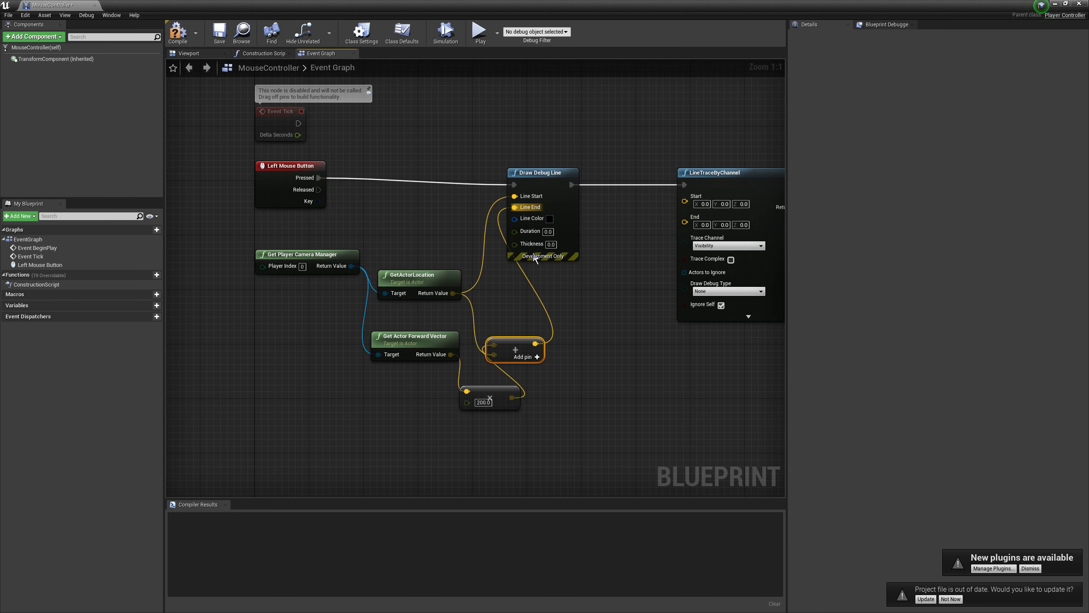
right_click_drag(587, 354, 544, 370)
left_click_drag(493, 356, 640, 239)
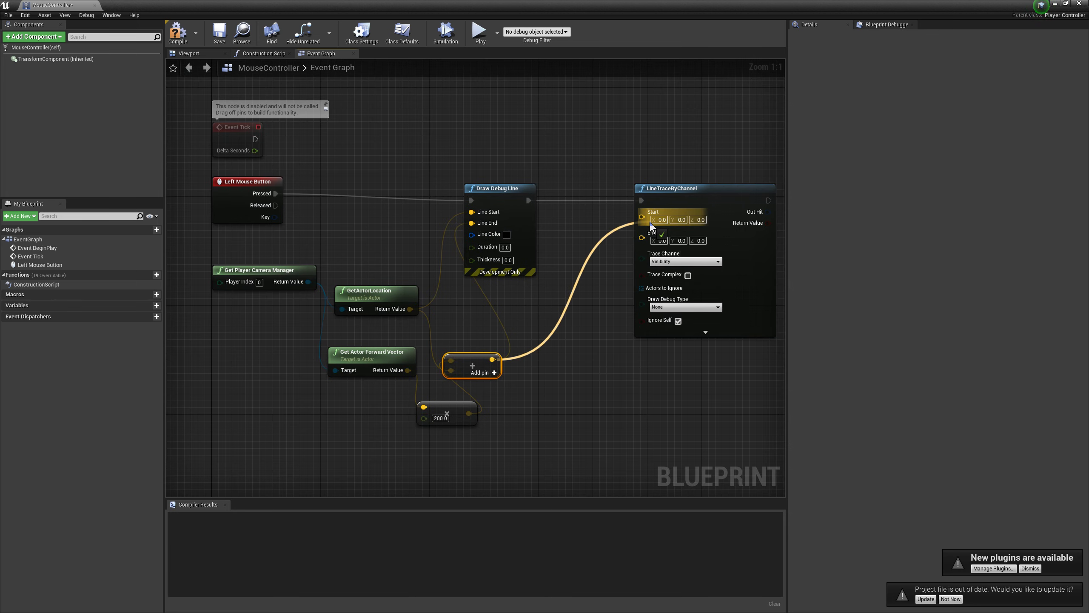
left_click_drag(410, 309, 641, 212)
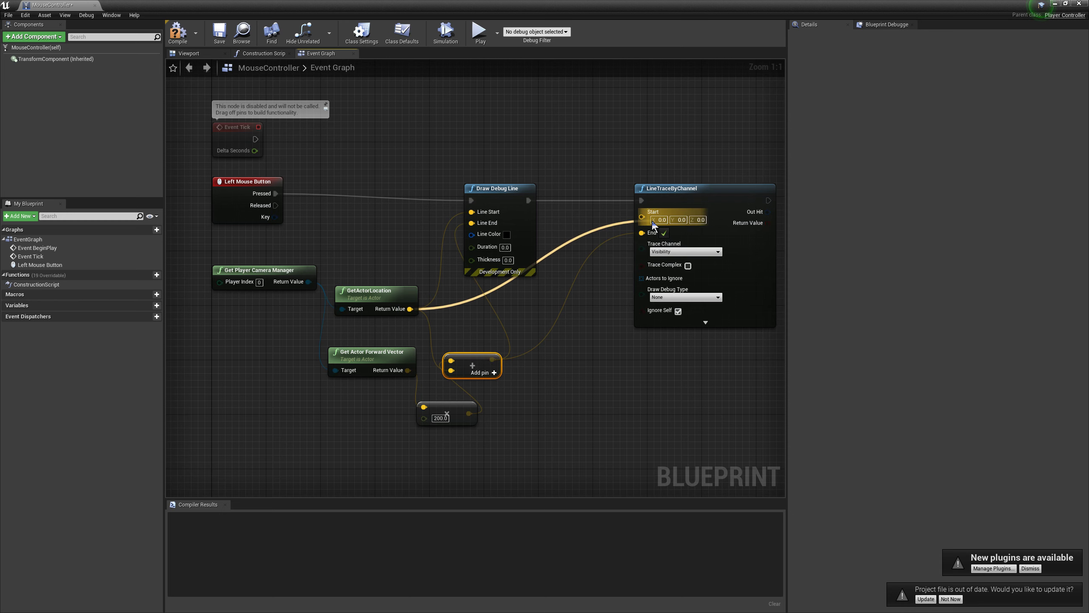
Step: Set the Draw Debug Line Thickness to 3
left_click(507, 259)
type("3")
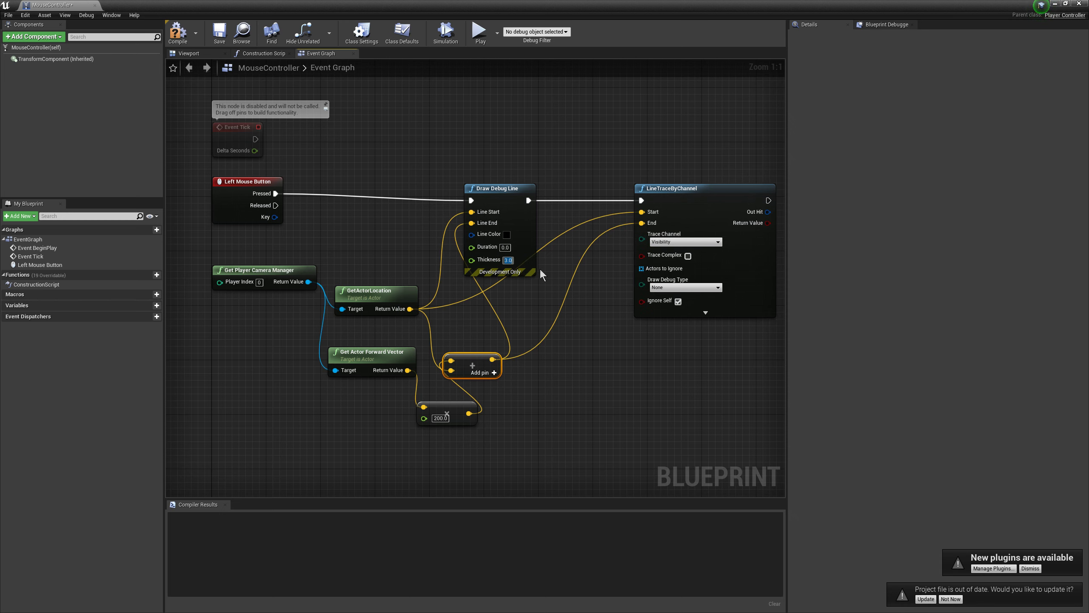
key("Return")
right_click_drag(636, 297, 584, 309)
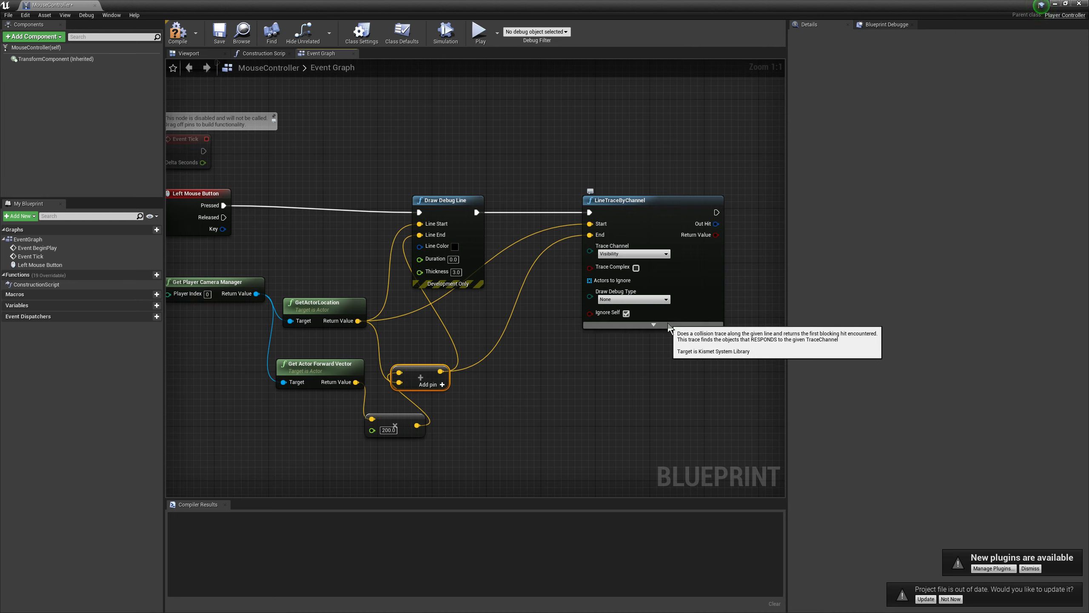
Step: Set LineTraceByChannel's Draw Debug Type to For Duration and pull a wire from its result
left_click(653, 324)
left_click(631, 300)
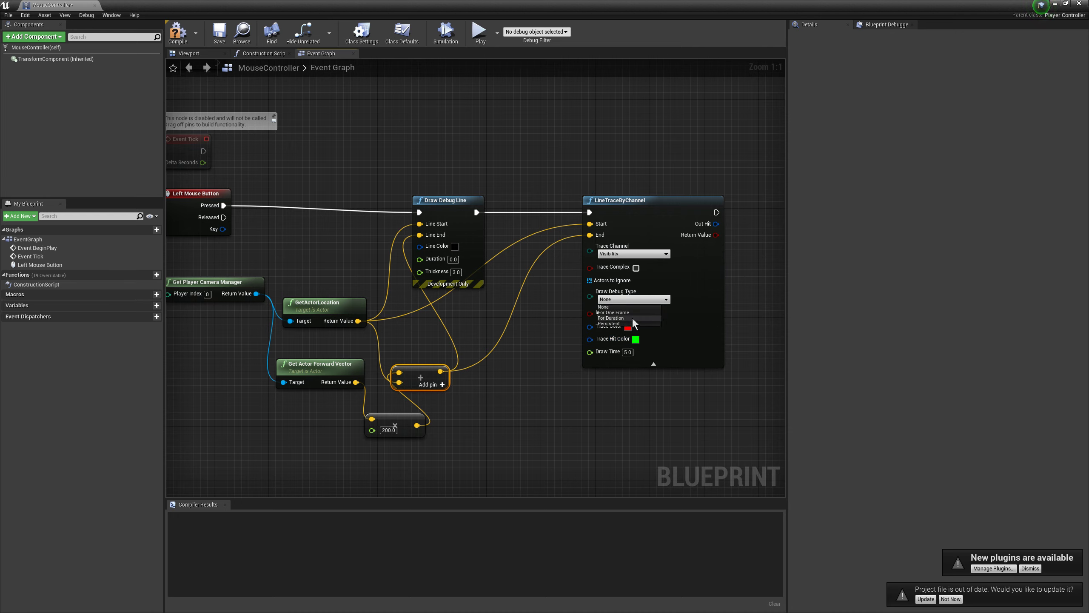
left_click(633, 320)
left_click(630, 299)
left_click(621, 319)
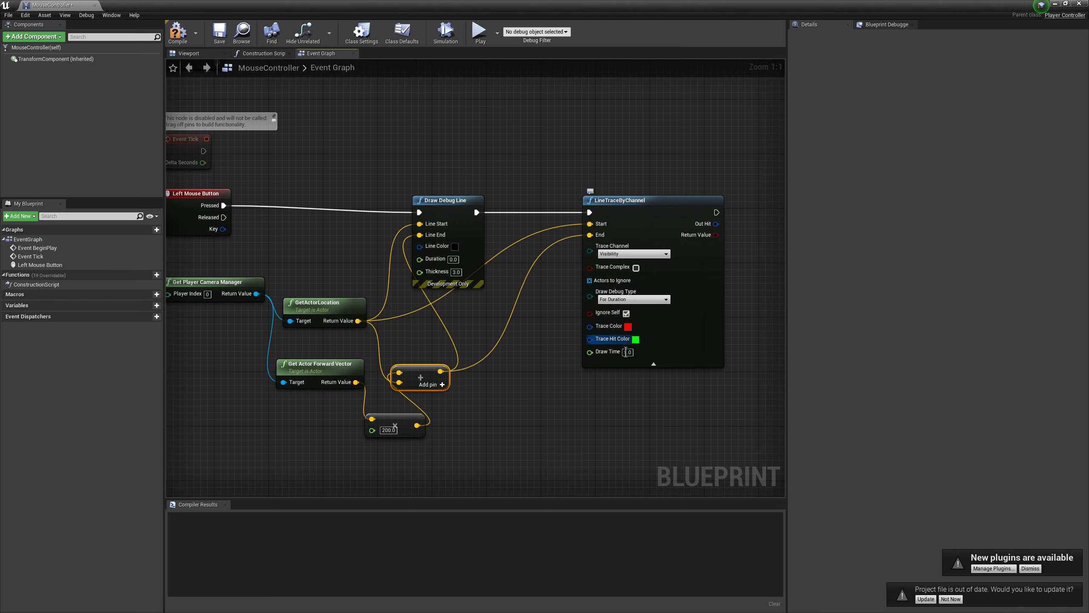
mouse_move(627, 400)
right_mouse_down()
mouse_move(567, 421)
mouse_move(484, 421)
right_mouse_up()
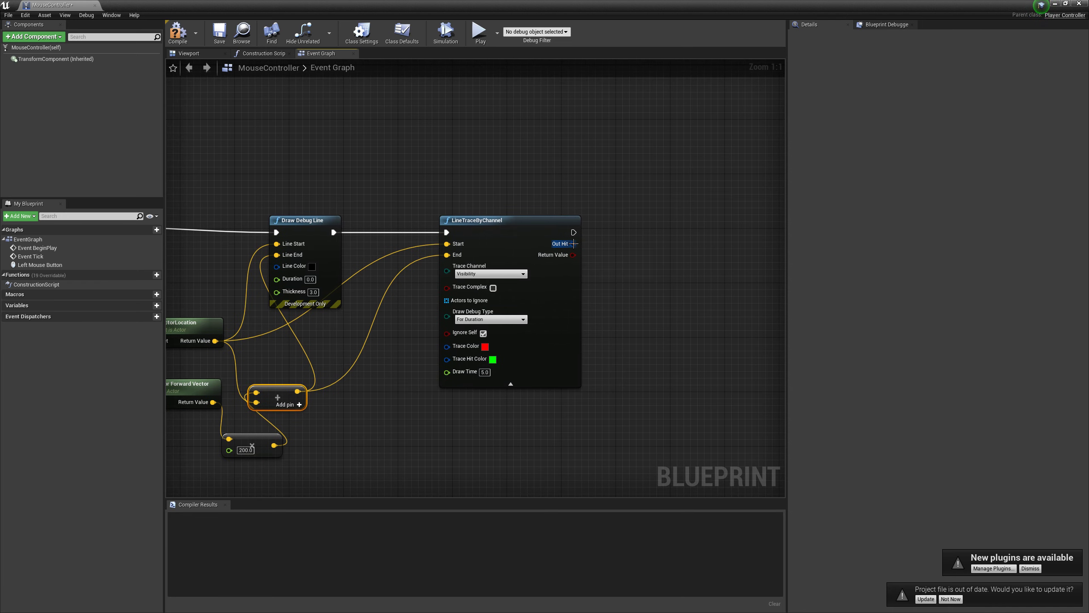
left_click_drag(573, 255, 617, 236)
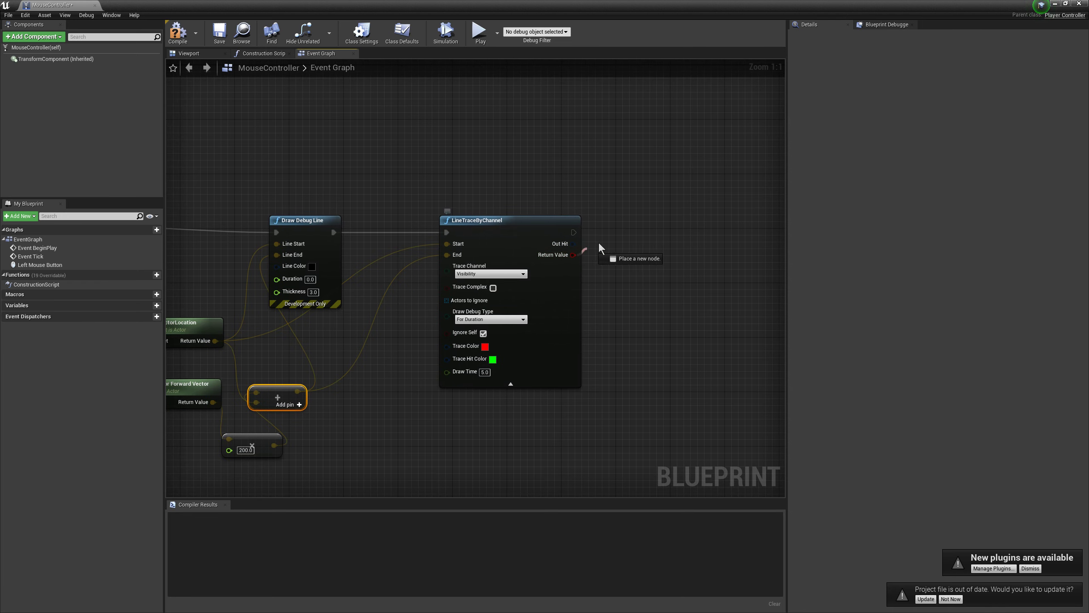
Step: Add a Branch on the trace result and an expanded Break Hit Result from Out Hit
type("branch")
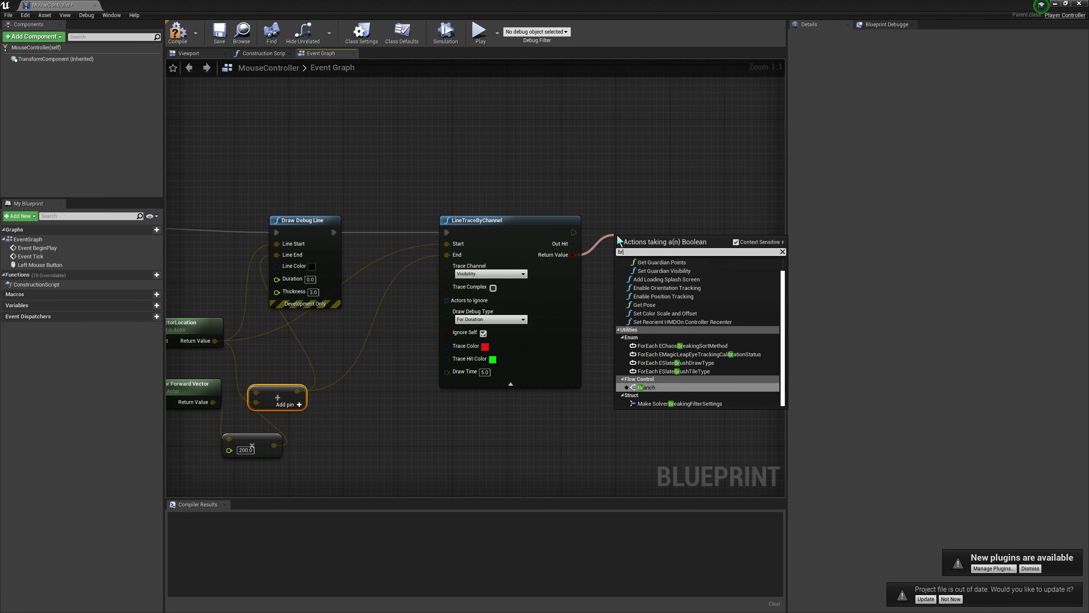
key("Return")
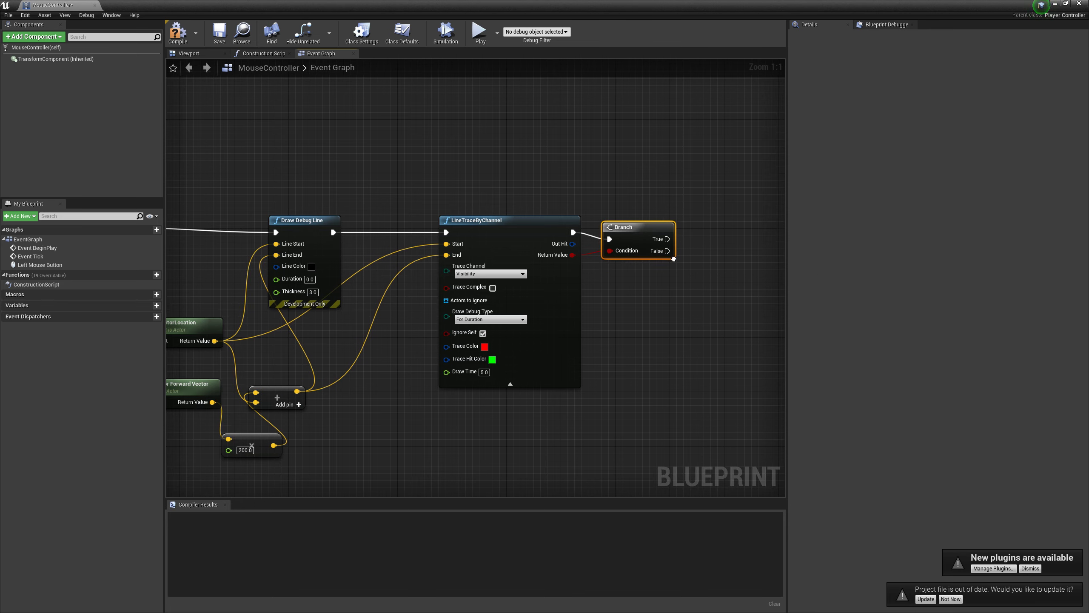
right_click_drag(630, 237, 444, 263)
left_click_drag(576, 256, 463, 298)
left_click(607, 277)
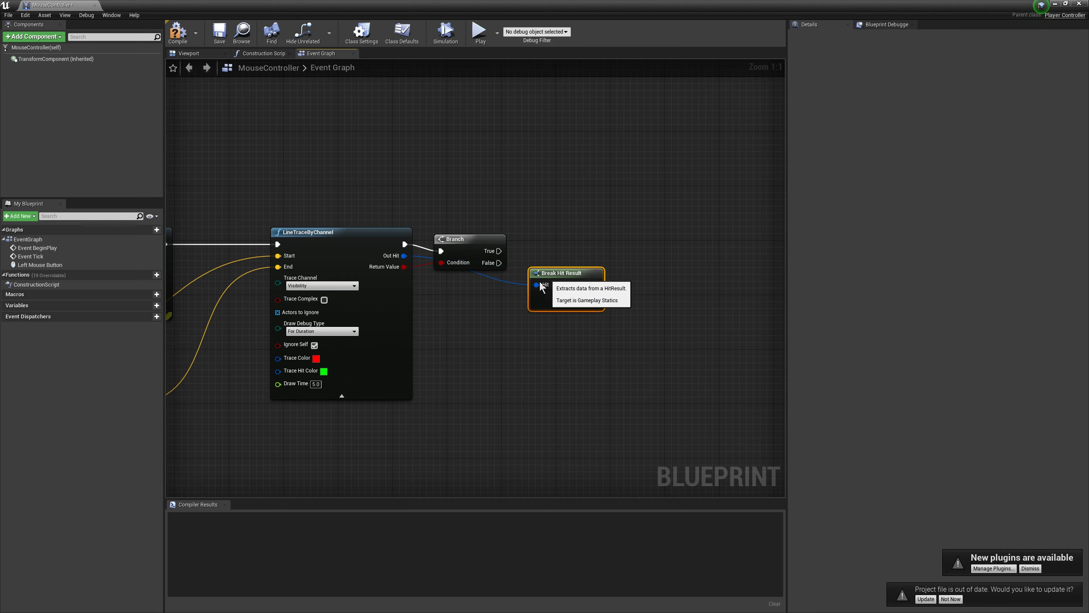
left_click(493, 333)
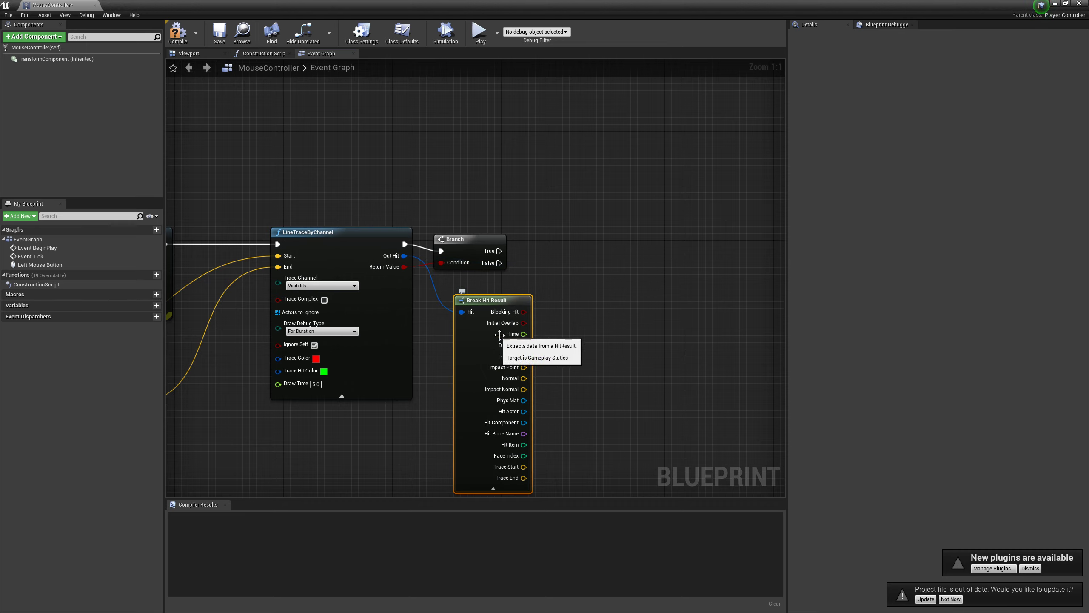
Step: Add a Get Object Name node fed by the Hit Actor output
left_click_drag(524, 411, 531, 402)
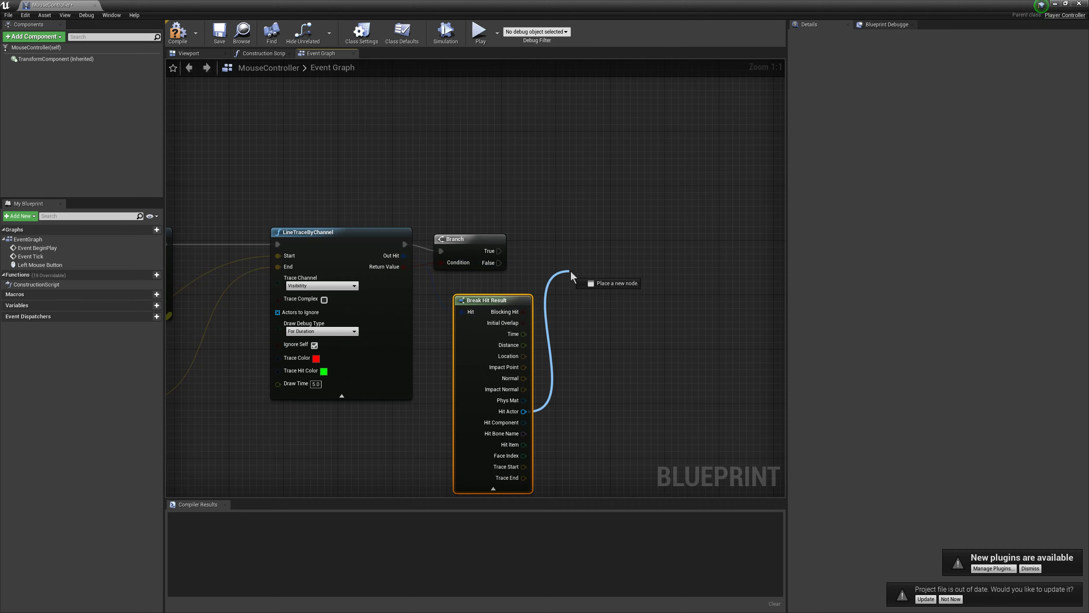
left_click_drag(571, 271, 571, 272)
type("name")
key("Up")
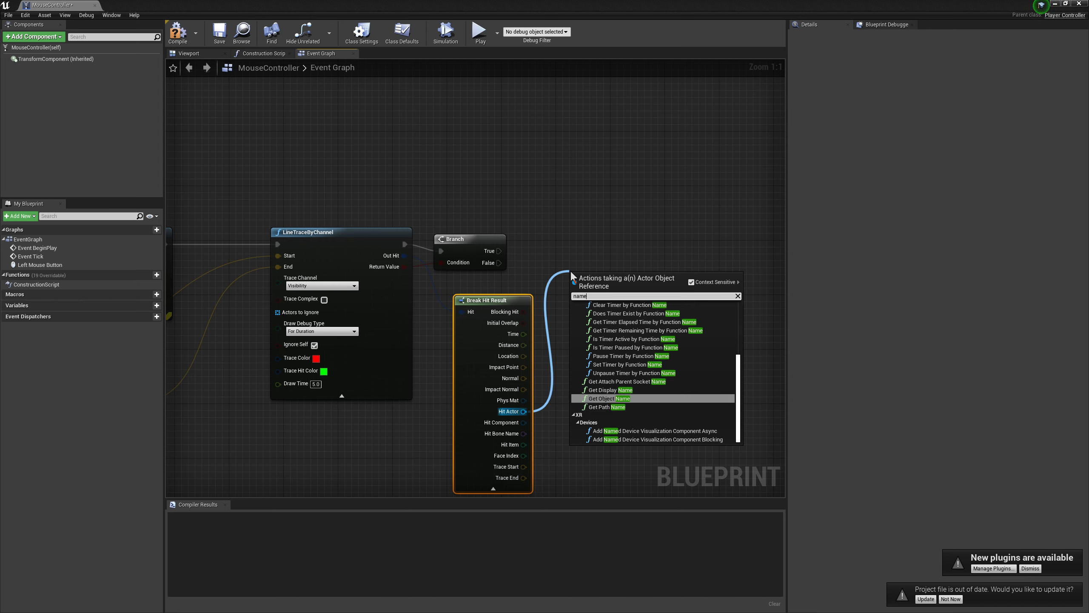
key("Return")
Step: Print the object name with a Print String on Branch True, then restore the blueprint window
left_click_drag(499, 251, 695, 249)
type("print")
key("Return")
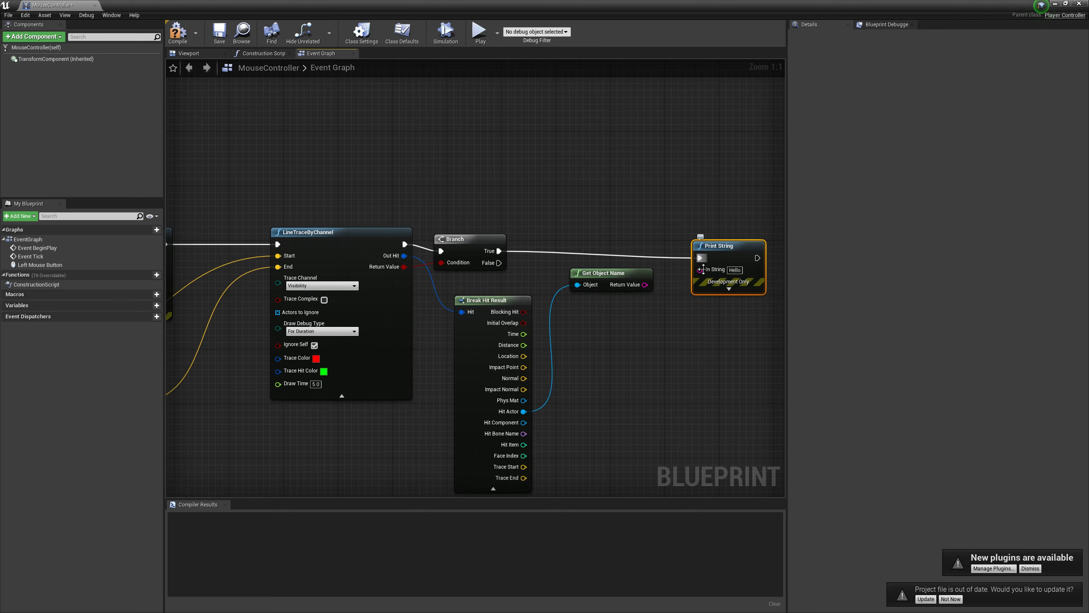
left_click_drag(703, 269, 645, 284)
right_click_drag(555, 218, 887, 178)
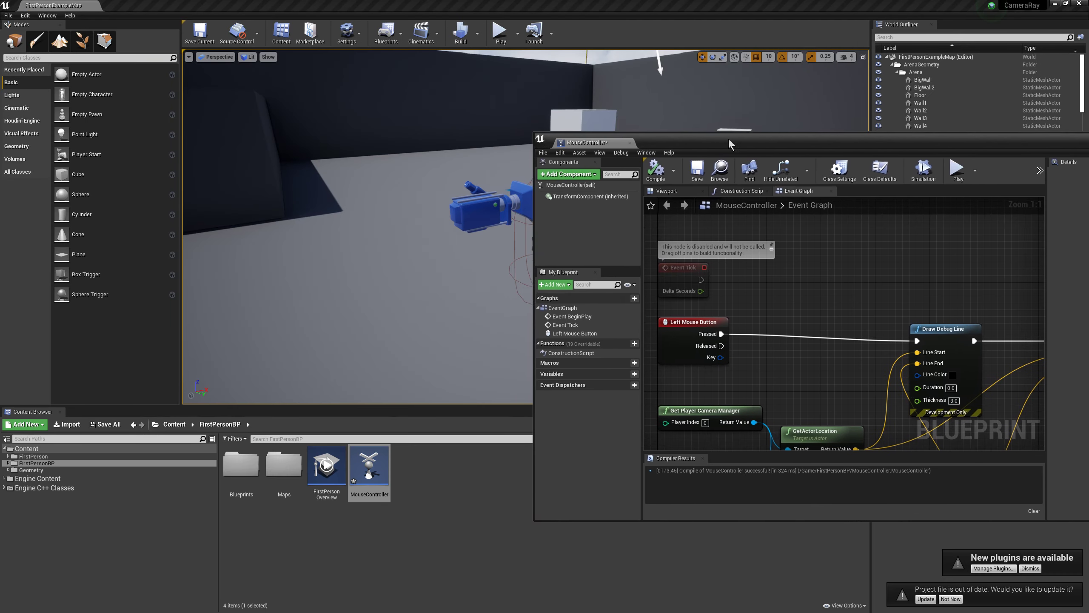
mouse_move(192, 10)
left_mouse_down()
mouse_move(742, 176)
mouse_move(827, 236)
left_mouse_up()
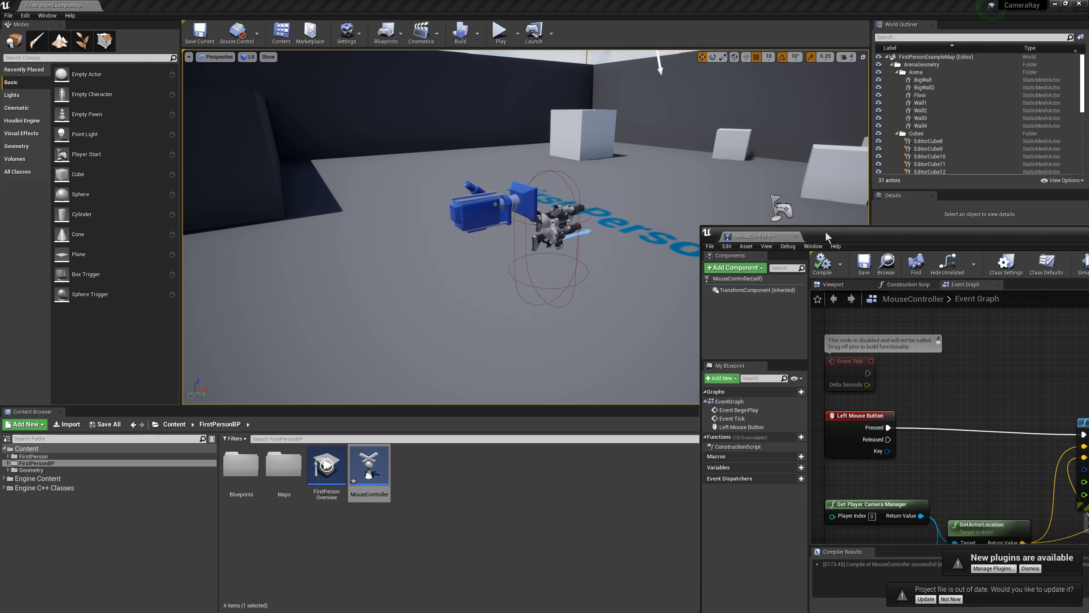
Step: Play the level, walk toward the cube, fire a trace at it, then stop
left_click(505, 41)
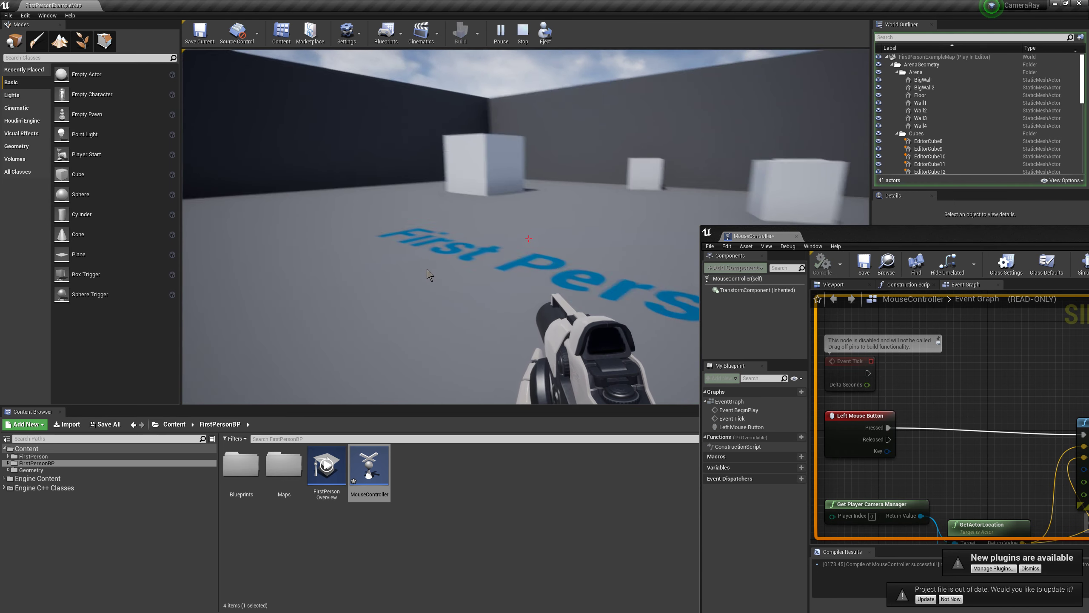
key("w")
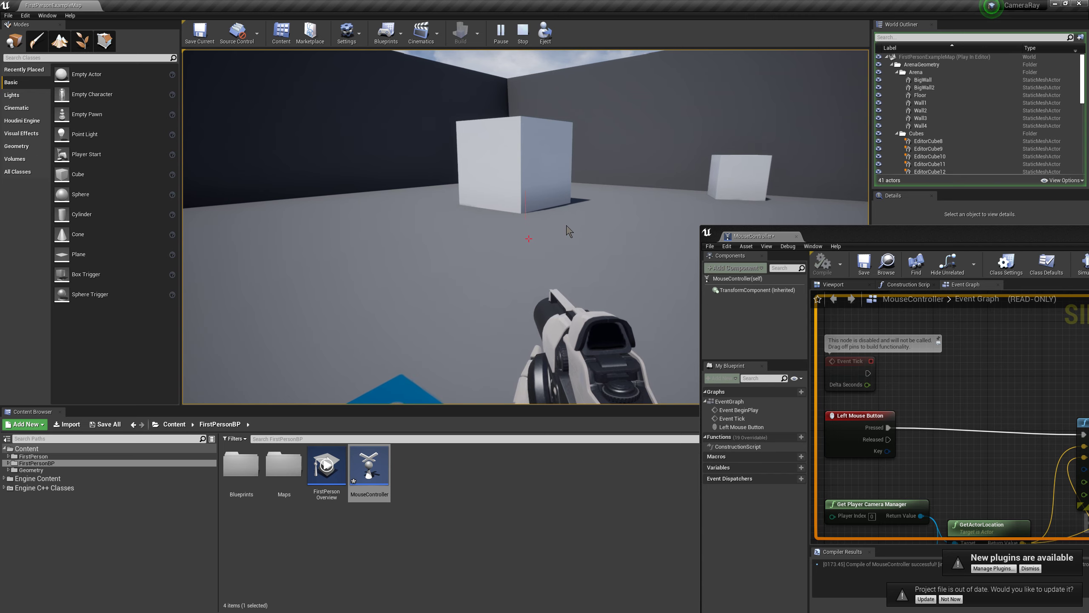
key("s")
left_click(588, 238)
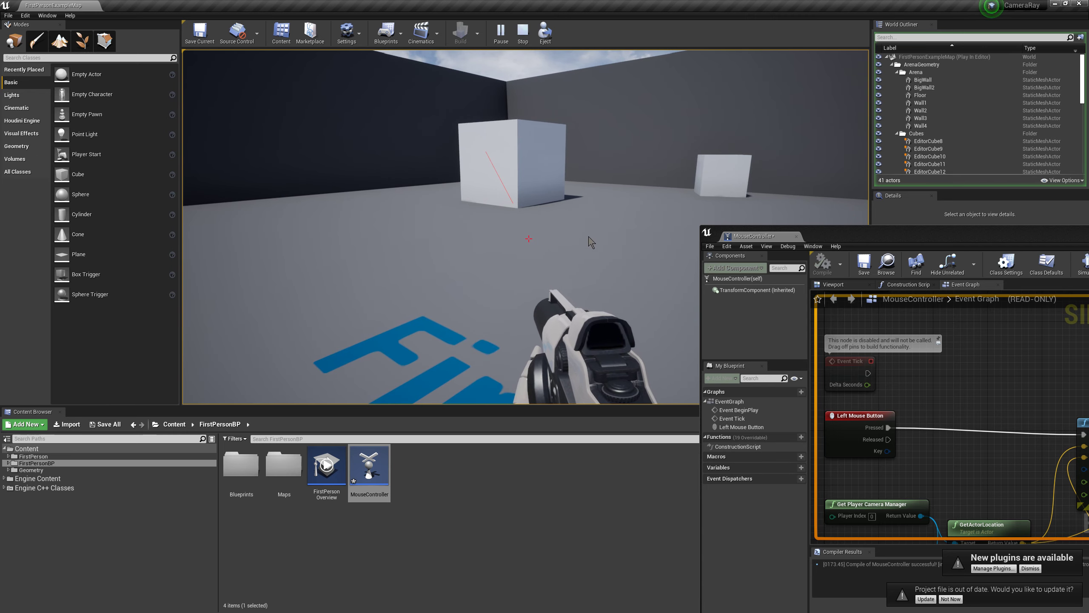
left_click_drag(847, 236, 459, 193)
left_click(759, 220)
Step: Set the debug line thickness to 15.0, view Class Defaults, and play the level again
double_click(761, 190)
type("500")
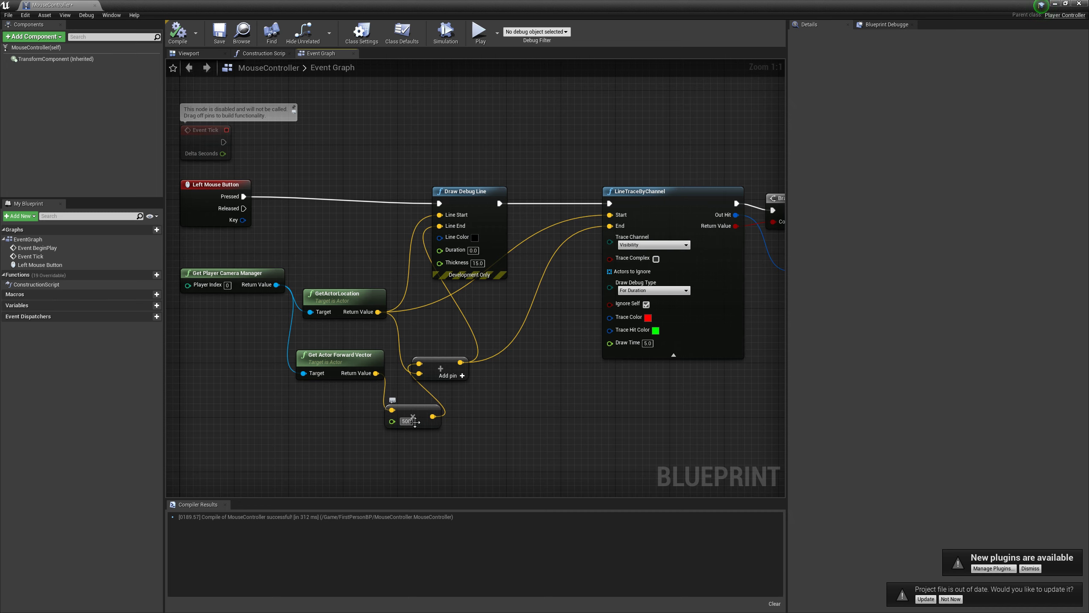
left_click_drag(194, 13, 836, 250)
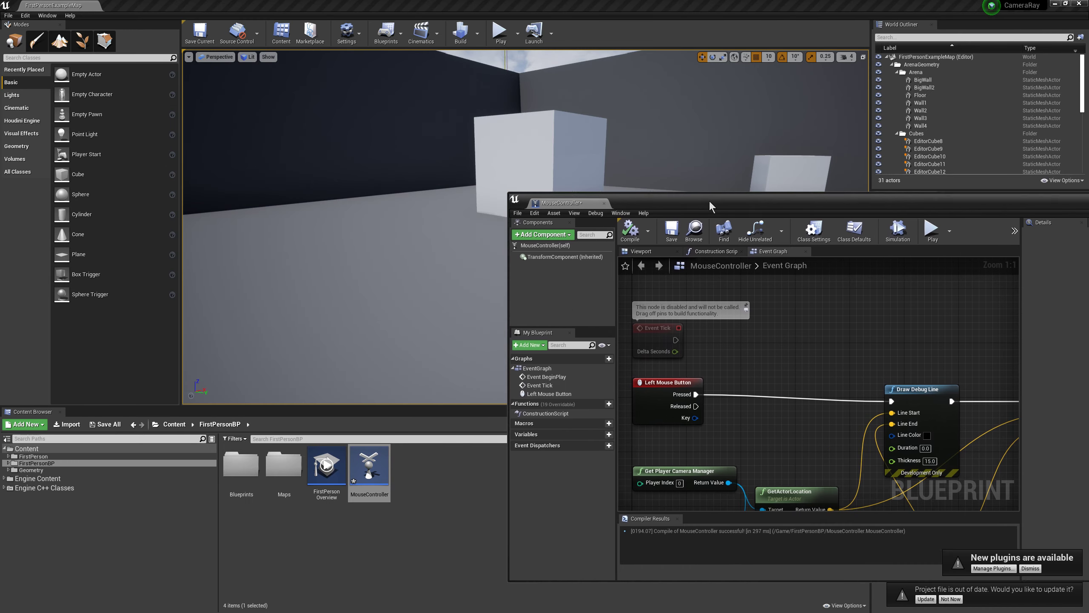
left_click_drag(362, 456, 557, 351)
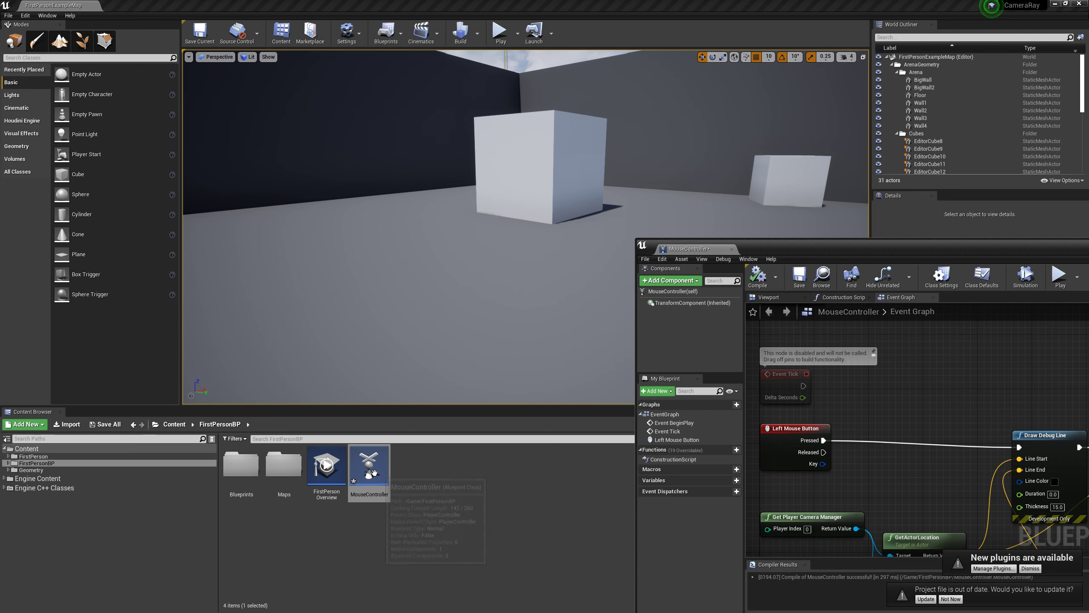
left_click_drag(791, 251, 342, 113)
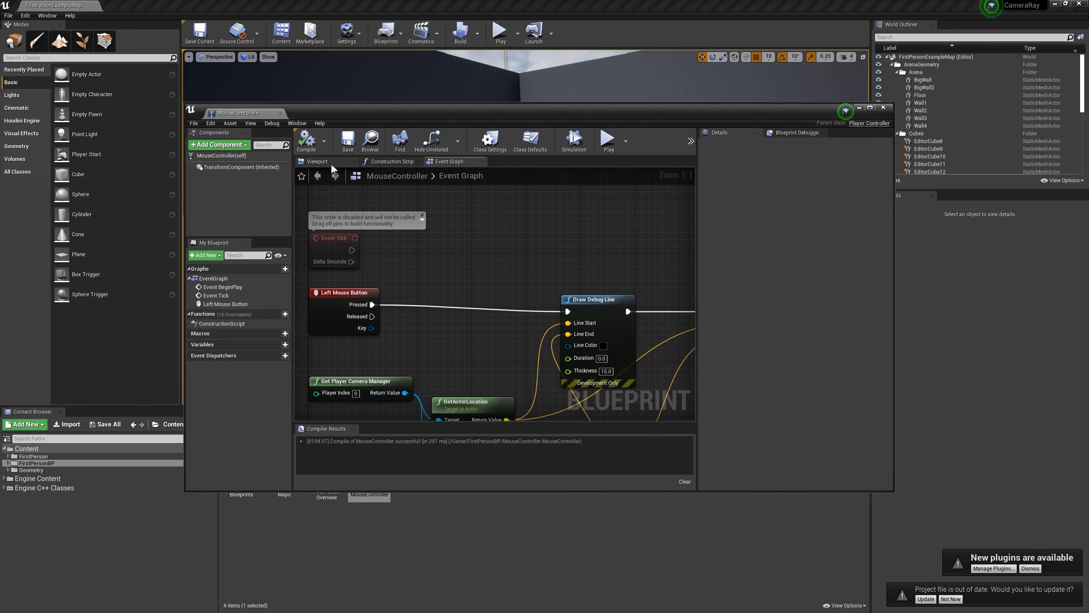
left_click(221, 156)
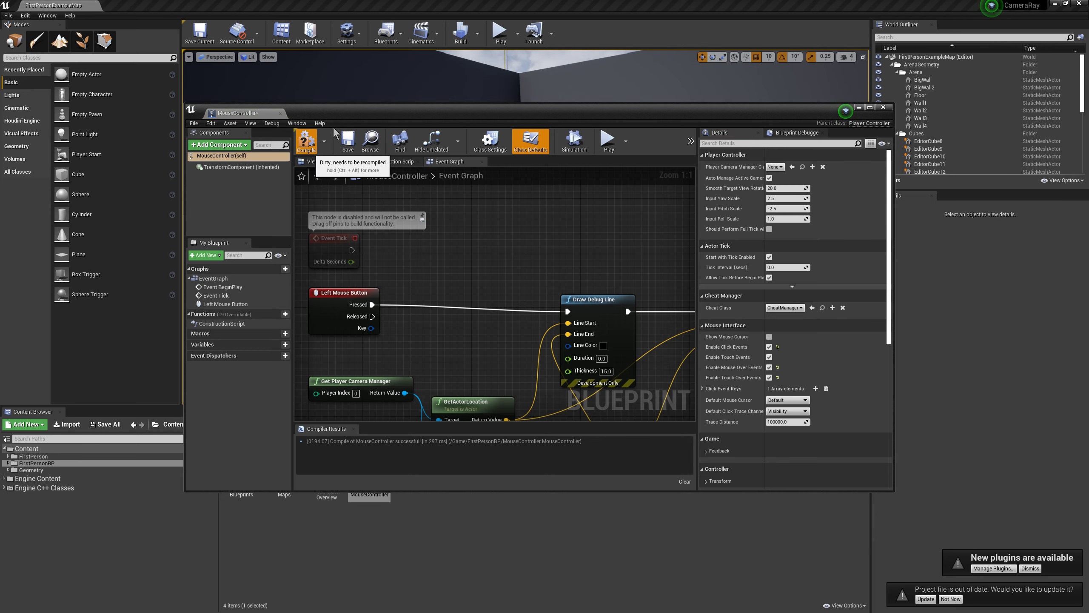
left_click_drag(348, 117, 786, 332)
left_click(500, 31)
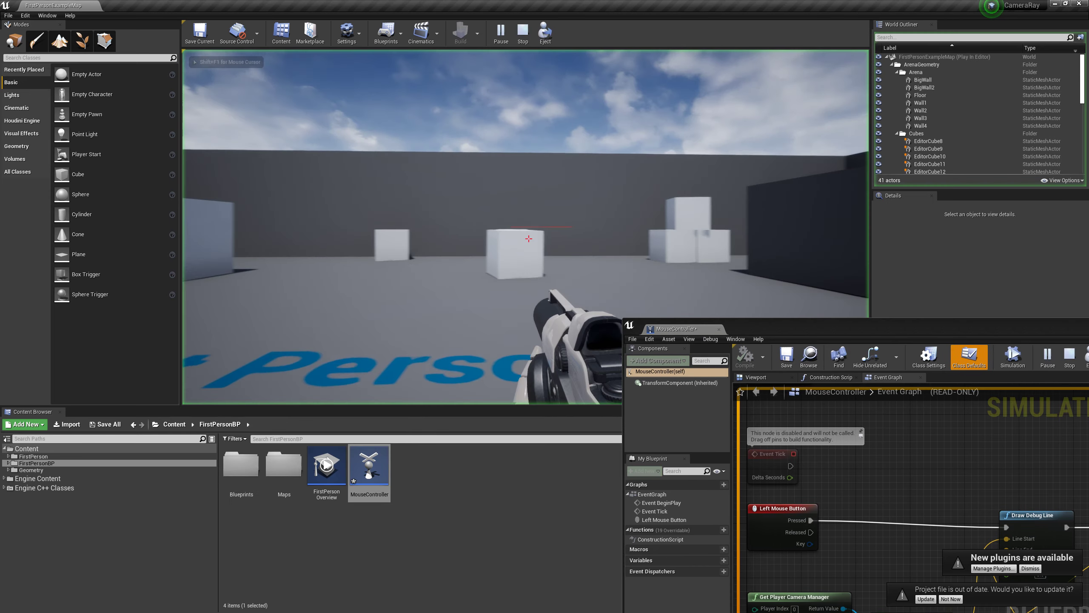
Step: Walk toward the cubes and fire traces until EditorCube11_5 prints, then stop the play session
key("w")
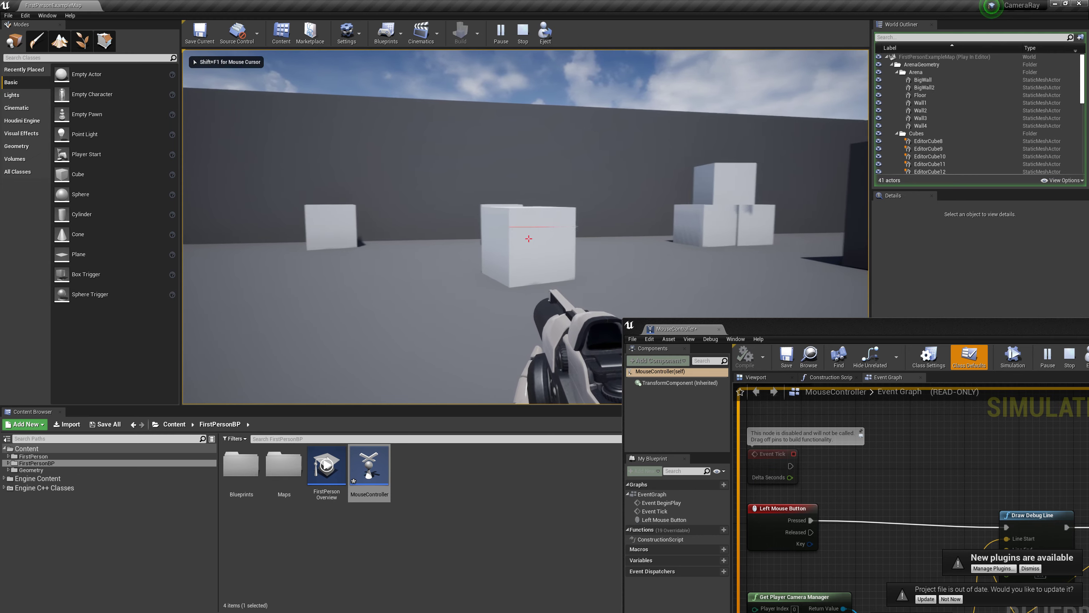
left_click(529, 239)
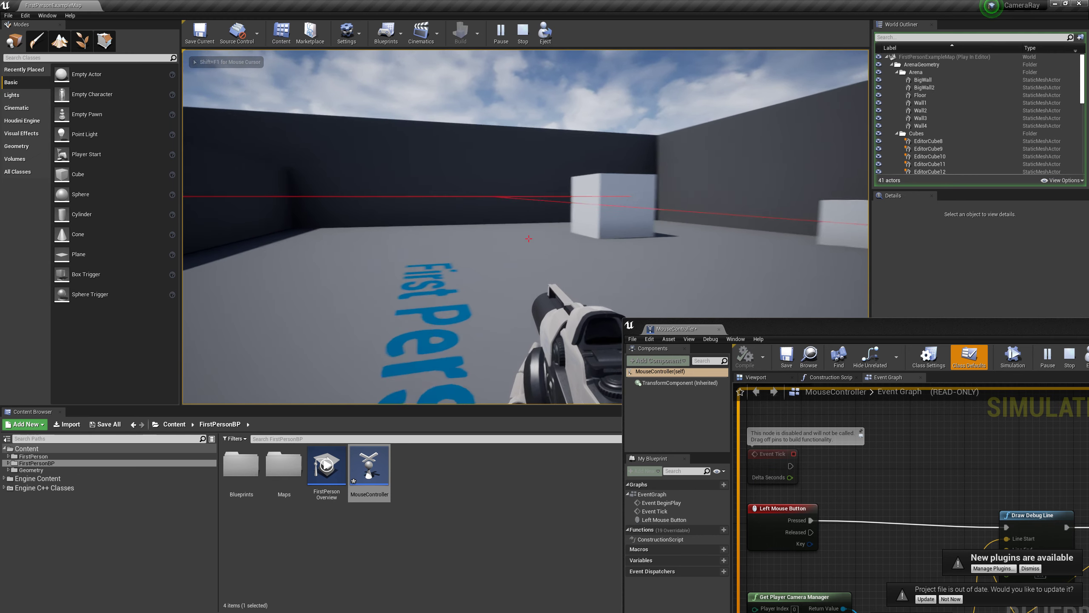
key("w")
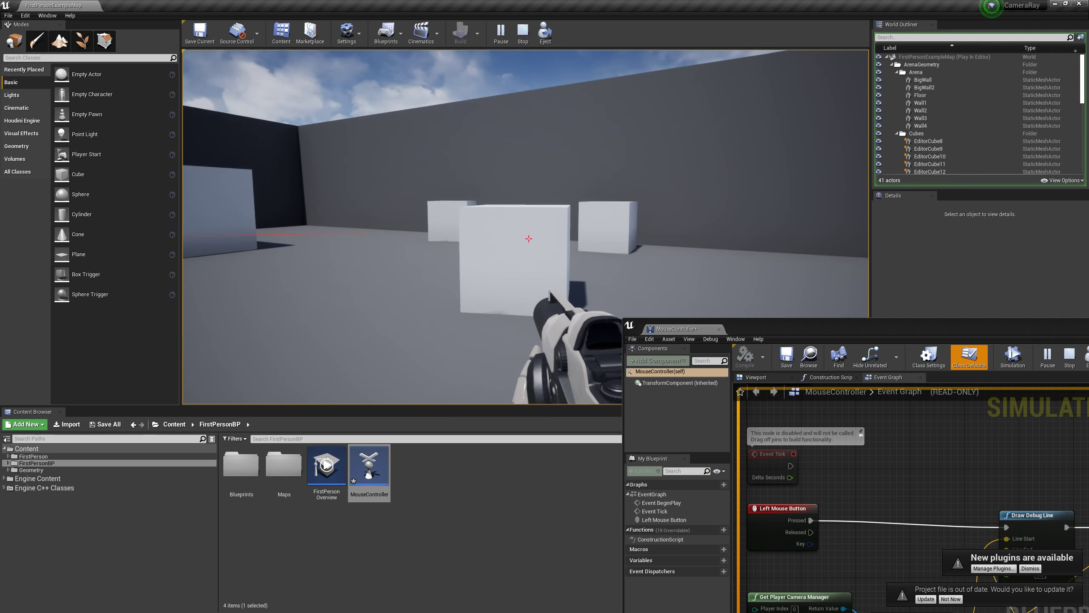
left_click(529, 238)
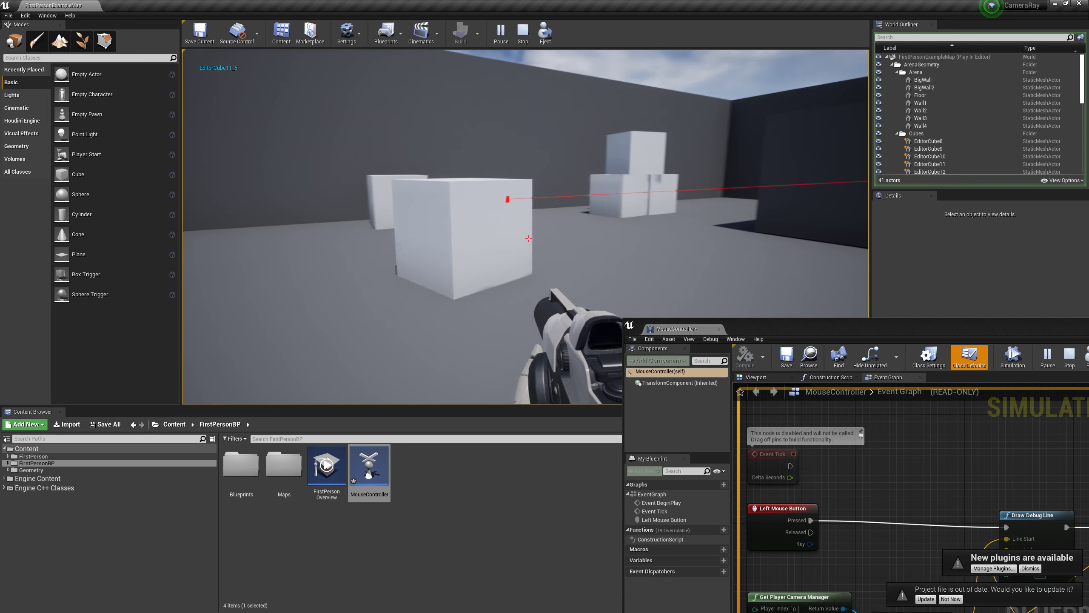
left_click(529, 239)
key("super")
left_click(523, 34)
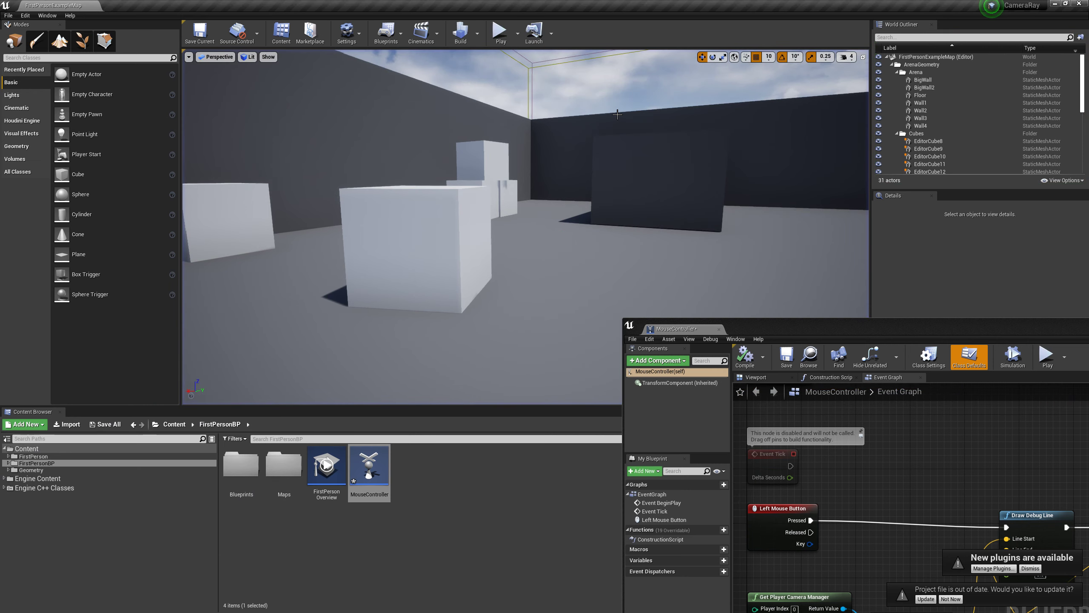